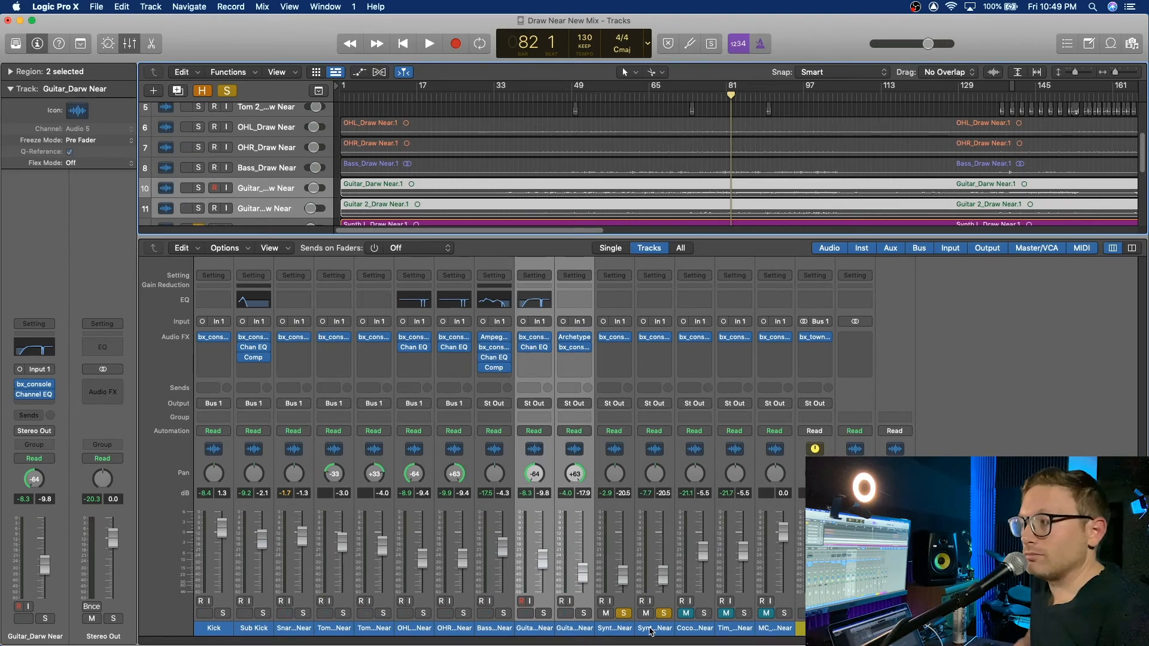
# Open the bx_console SSL 4000 E on the Synth L channel and raise its high-pass filter during playback.
pyautogui.click(618, 339)
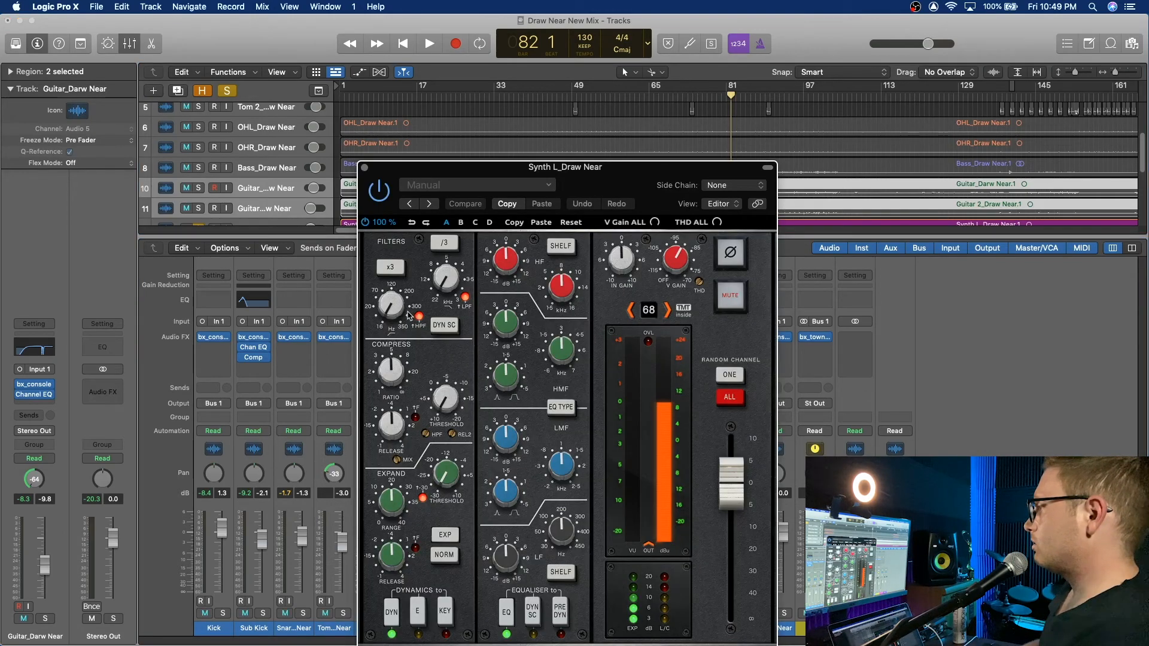
pyautogui.moveTo(512, 168); pyautogui.dragTo(287, 95)
pyautogui.press('space')
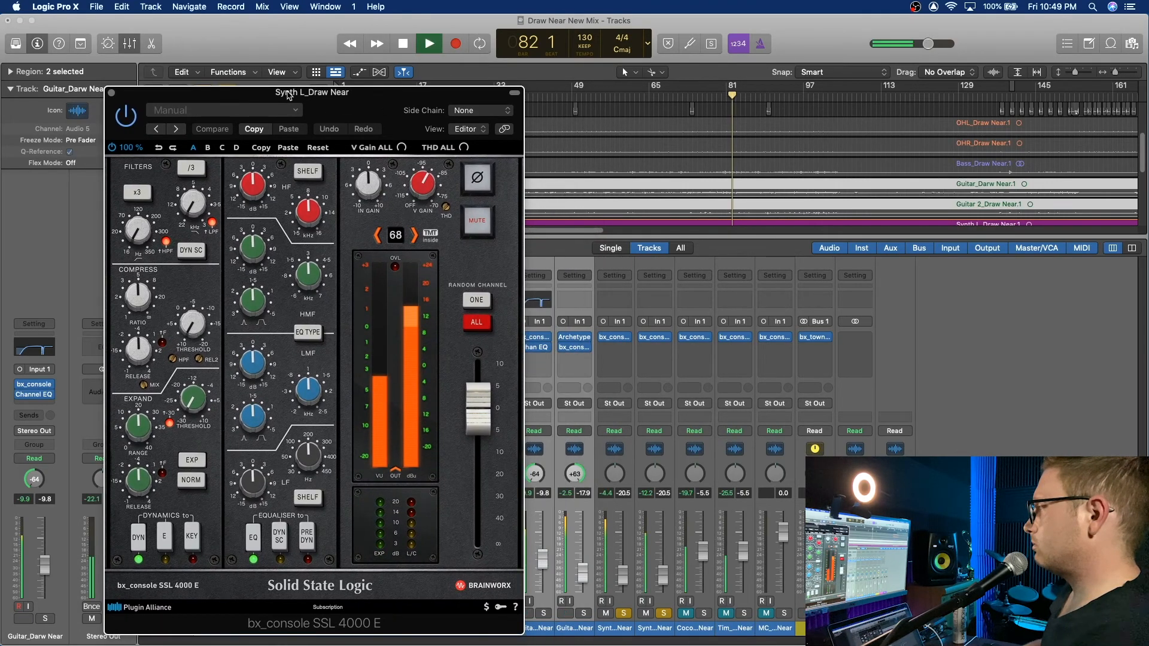
pyautogui.moveTo(141, 232); pyautogui.dragTo(169, 192)
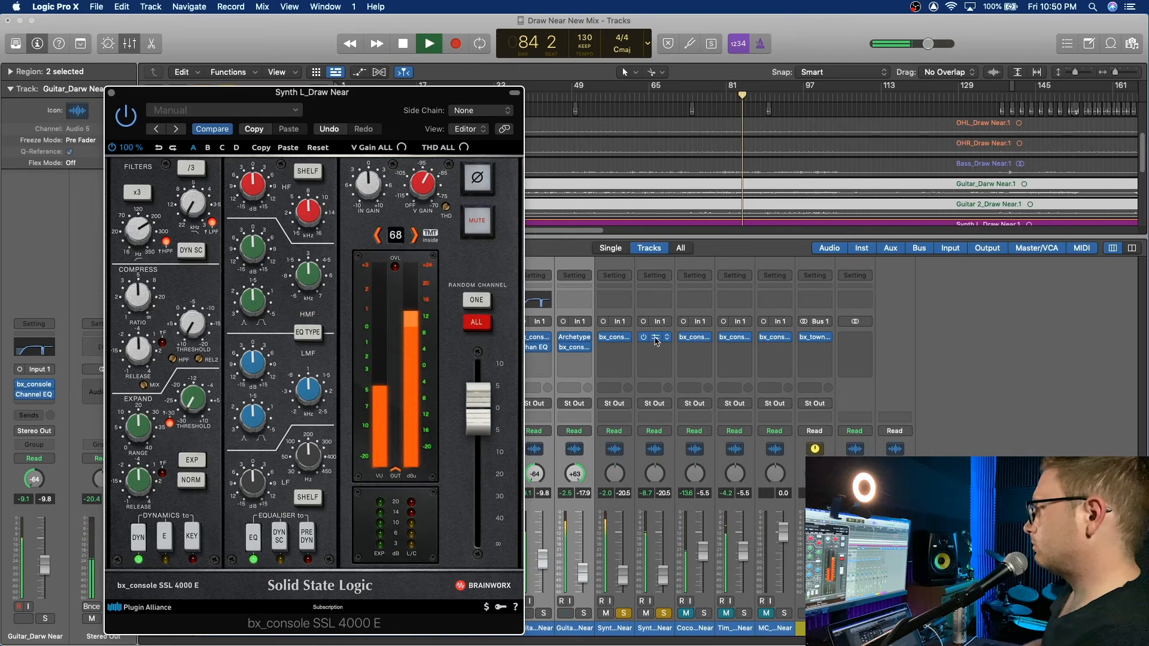
# Set Synth R's console high-pass filter to about 335 Hz, match it on Synth L, and close both plug-ins.
pyautogui.moveTo(390, 307); pyautogui.dragTo(440, 251)
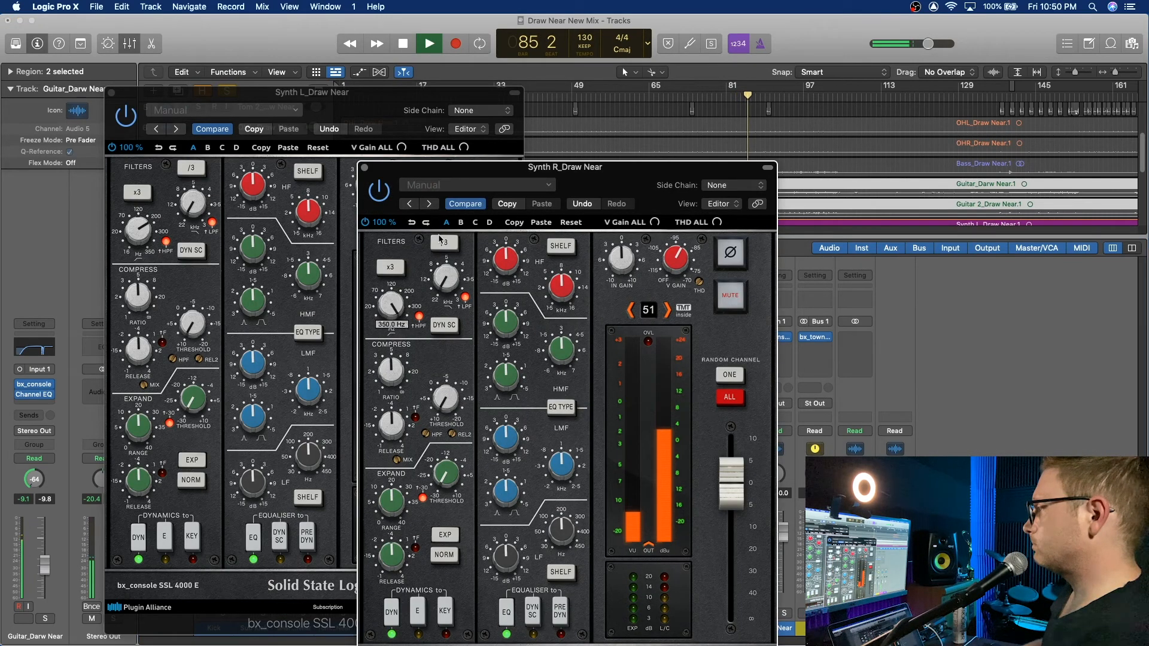
pyautogui.moveTo(140, 232); pyautogui.dragTo(145, 214)
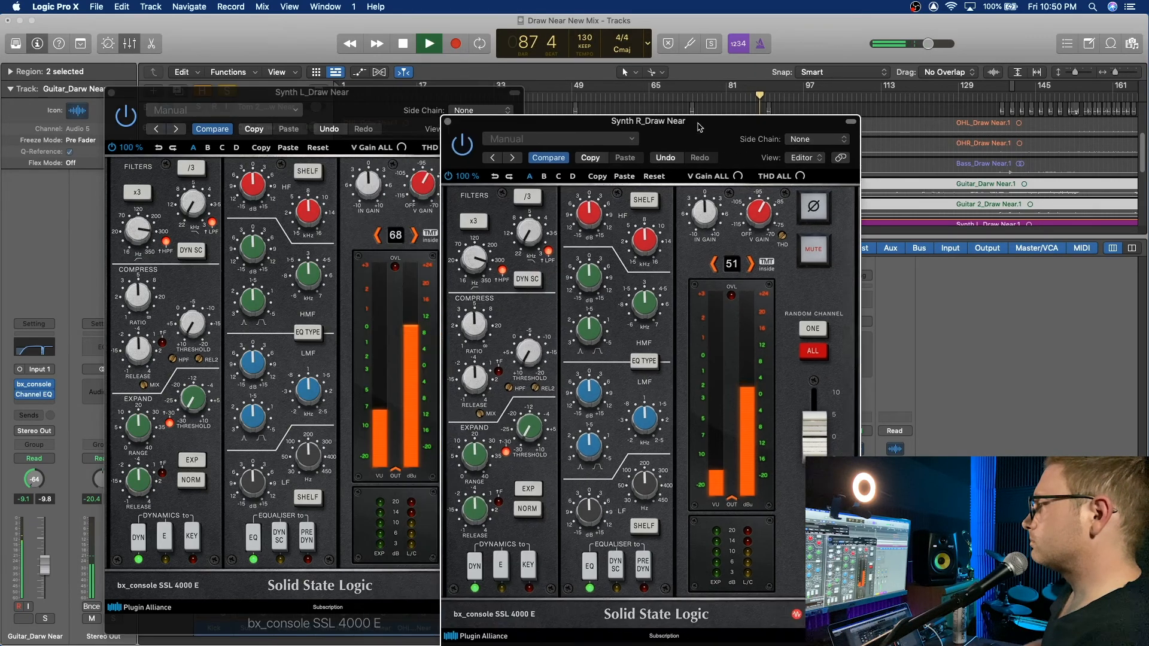
pyautogui.moveTo(699, 127); pyautogui.dragTo(733, 113)
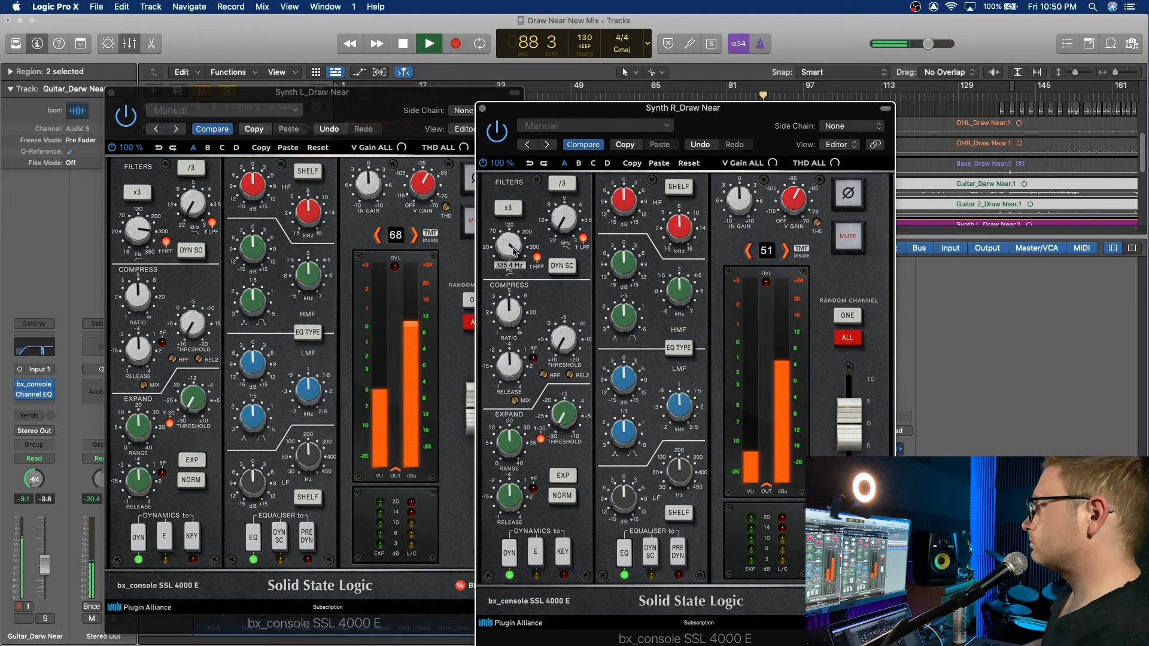
pyautogui.moveTo(138, 232); pyautogui.dragTo(139, 217)
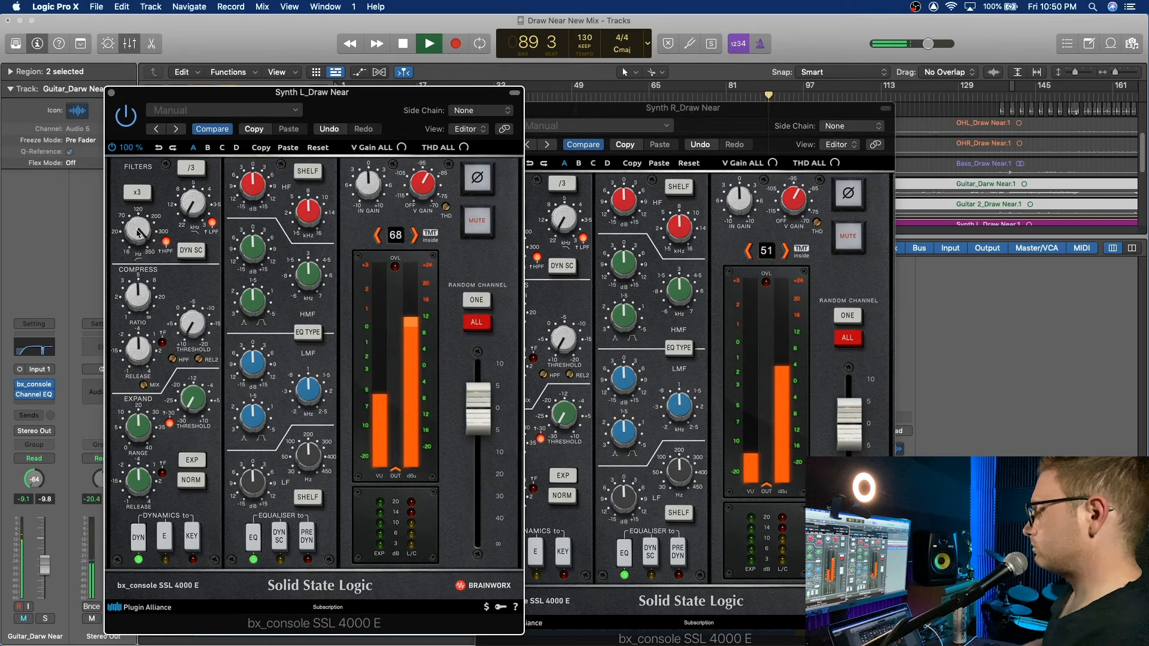
pyautogui.press('space')
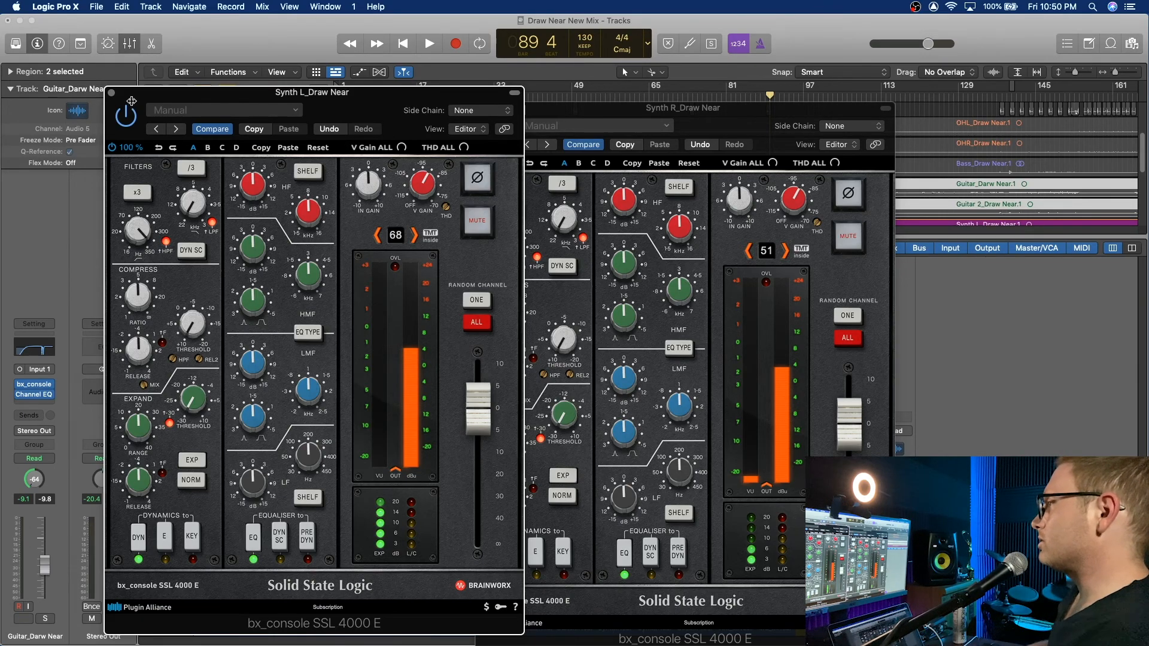
pyautogui.click(111, 94)
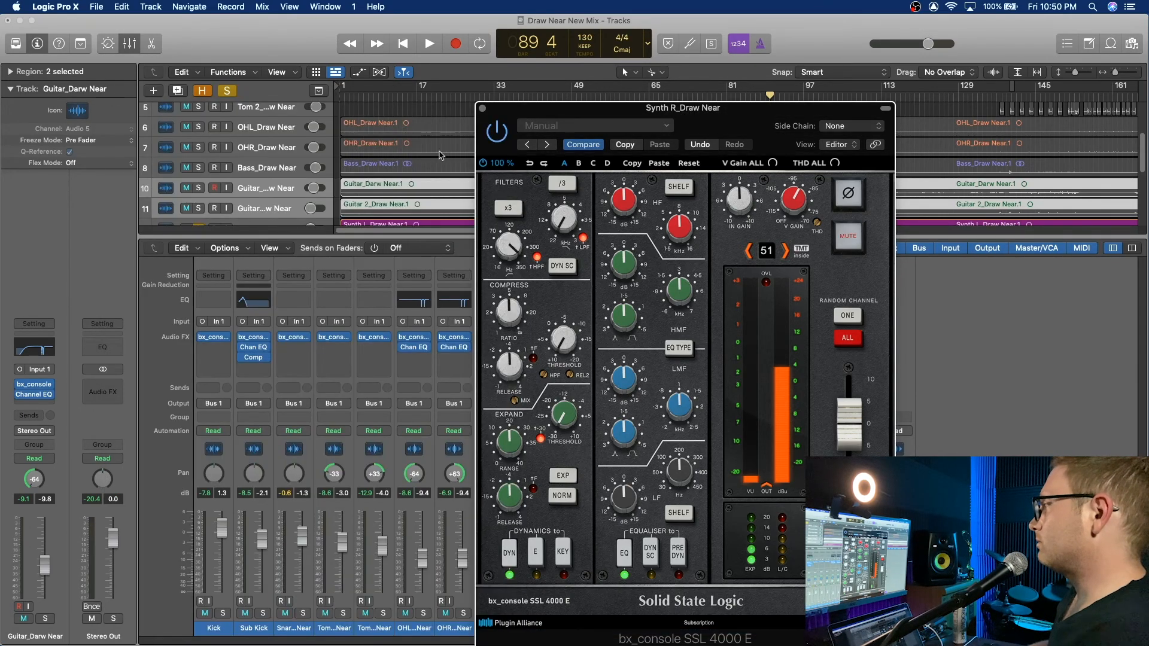
pyautogui.click(483, 109)
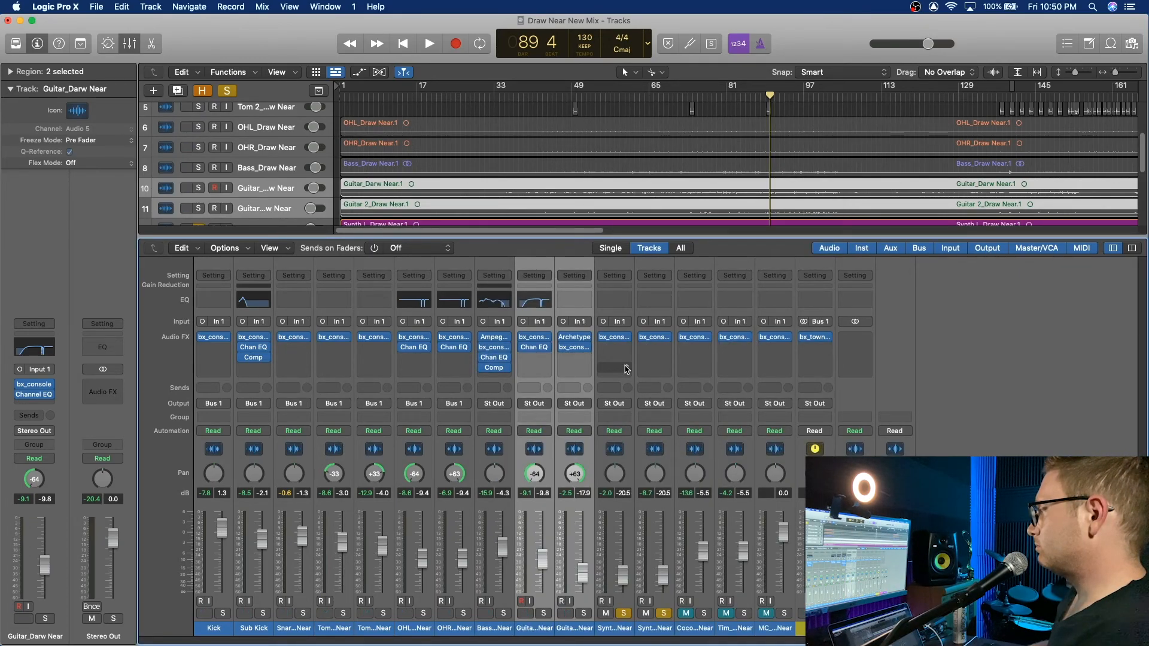
# Reopen the Synth L and Synth R consoles side by side during playback and turn up the HMF Q on both.
pyautogui.press('space')
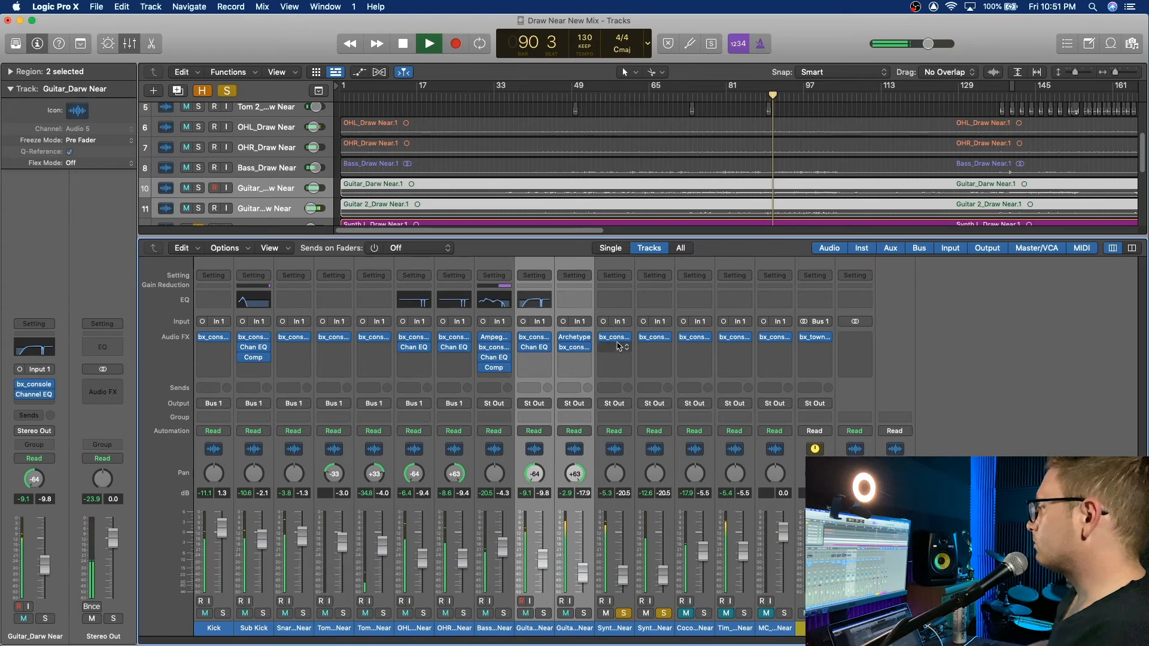
pyautogui.click(615, 338)
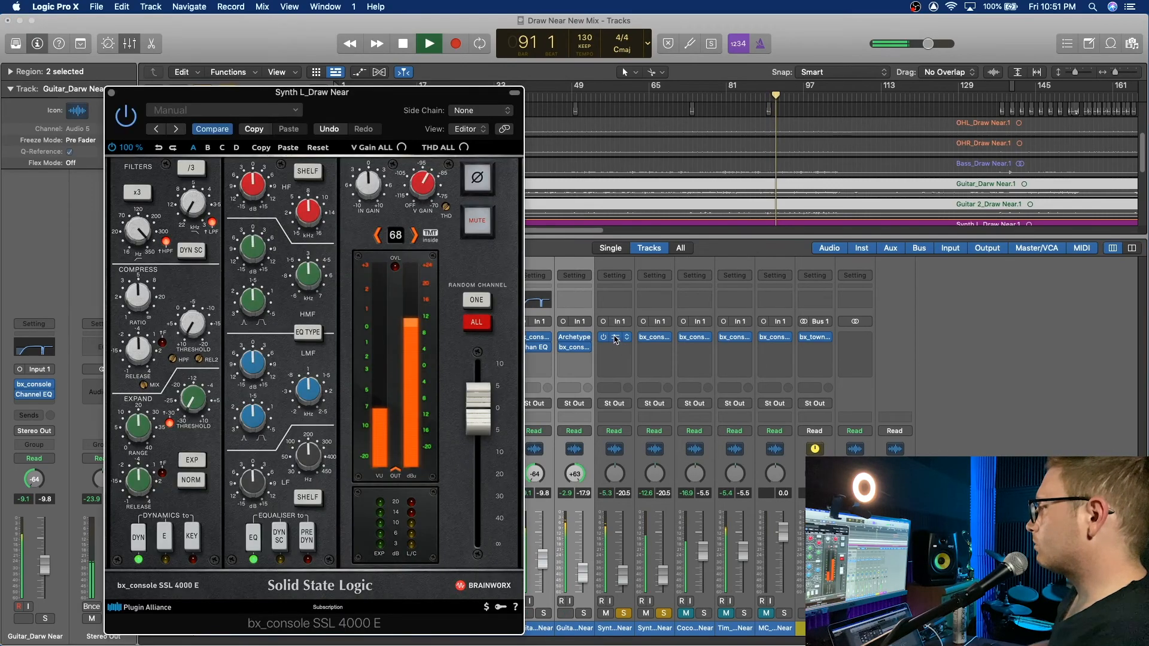
pyautogui.click(657, 339)
pyautogui.moveTo(624, 114); pyautogui.dragTo(676, 93)
pyautogui.click(697, 303)
pyautogui.click(274, 309)
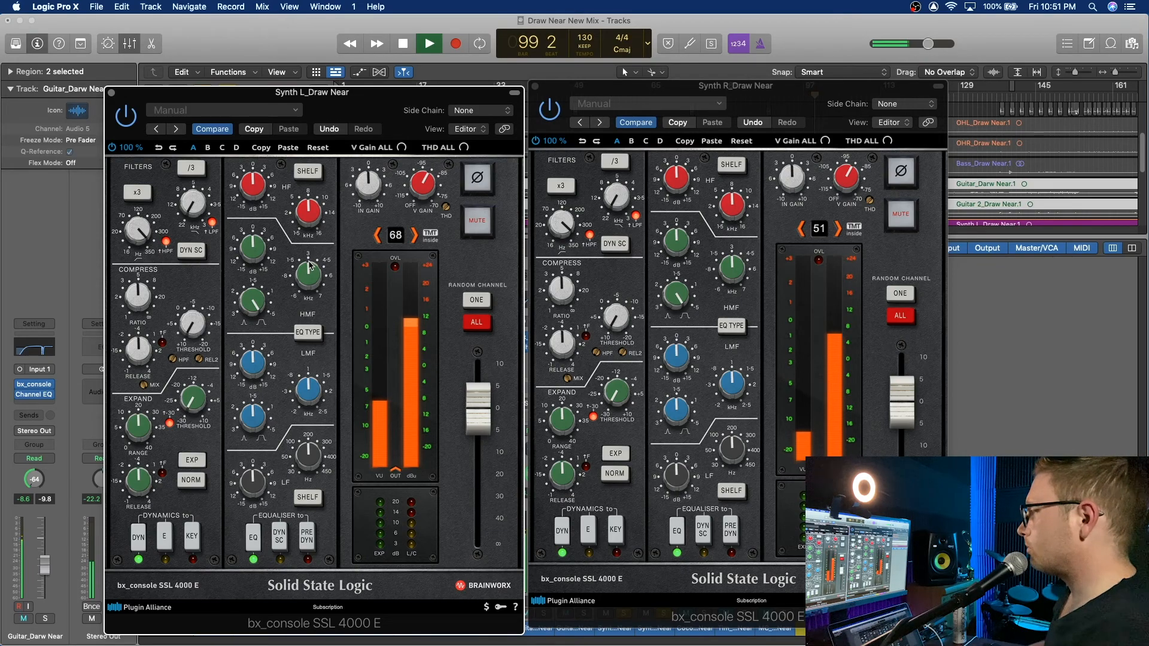
# Tune the HMF band to about 1.4 kHz and set its gain to -6.2 dB on both synth consoles.
pyautogui.moveTo(309, 273); pyautogui.dragTo(309, 279)
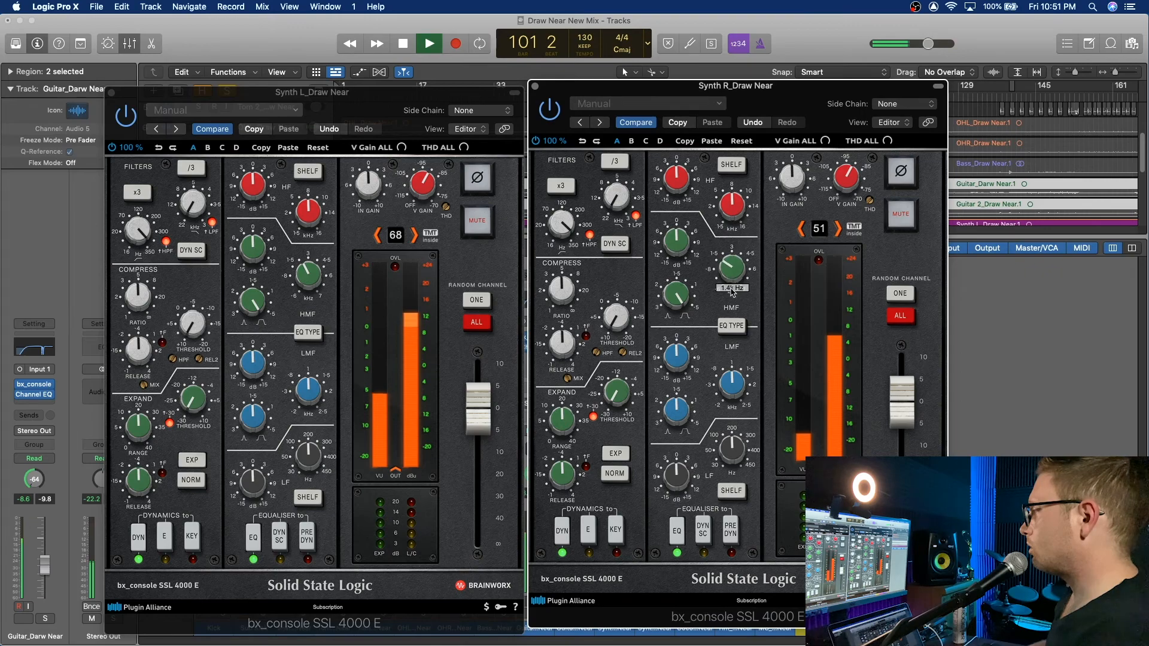
pyautogui.moveTo(676, 241); pyautogui.dragTo(676, 289)
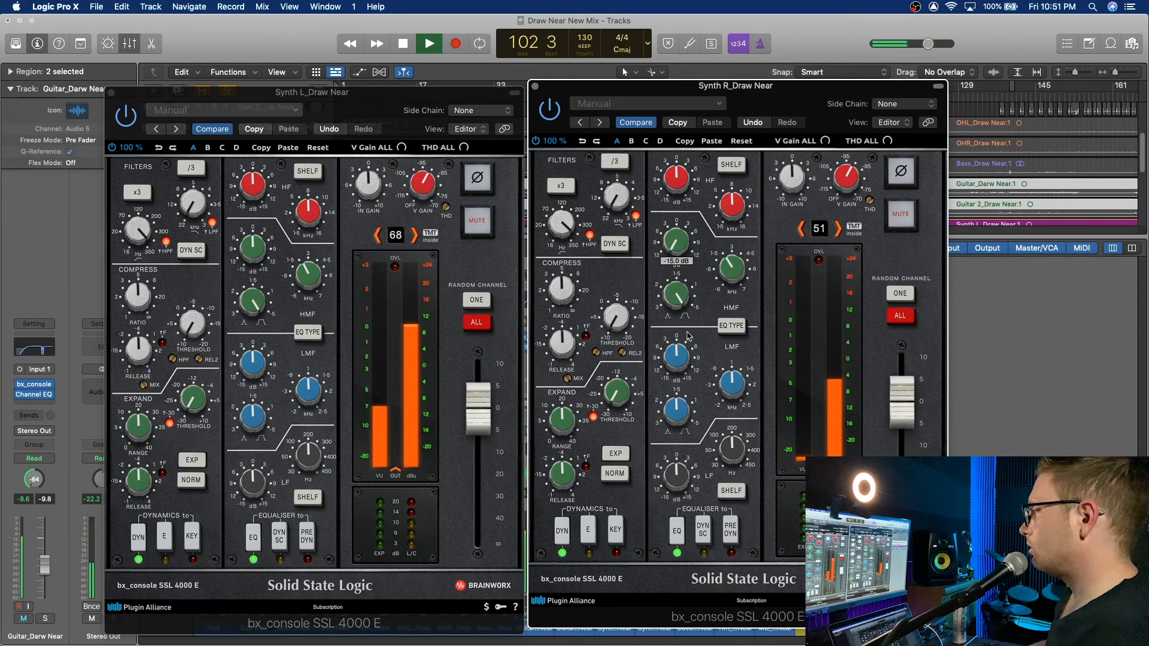
pyautogui.moveTo(253, 246); pyautogui.dragTo(277, 410)
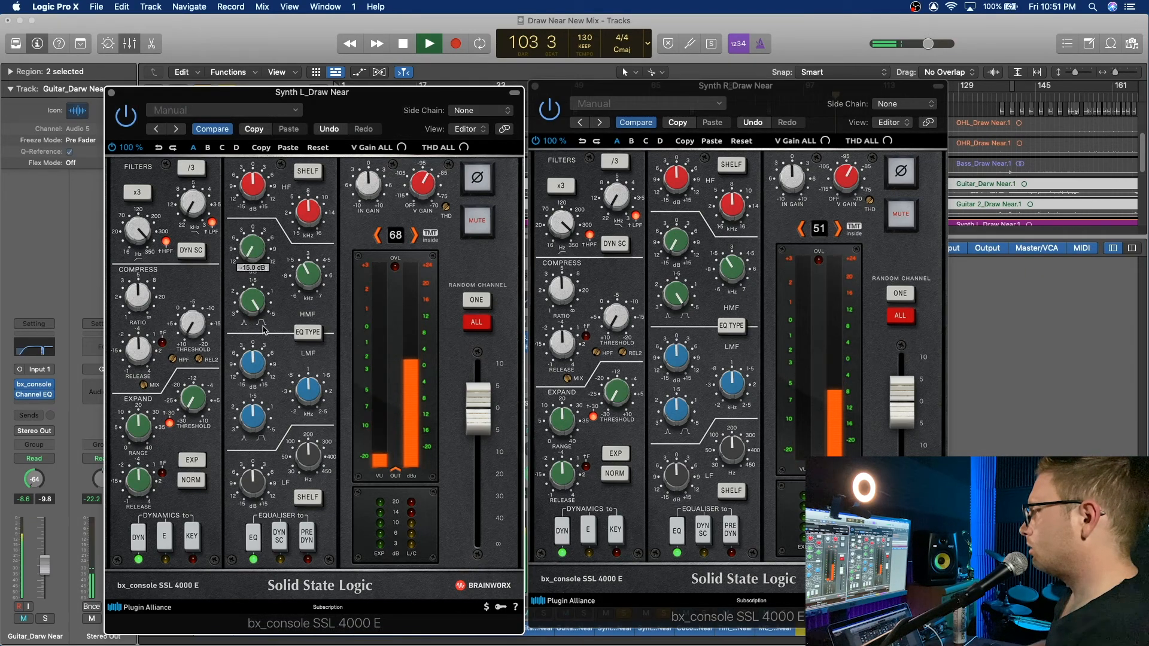
pyautogui.moveTo(676, 241); pyautogui.dragTo(677, 222)
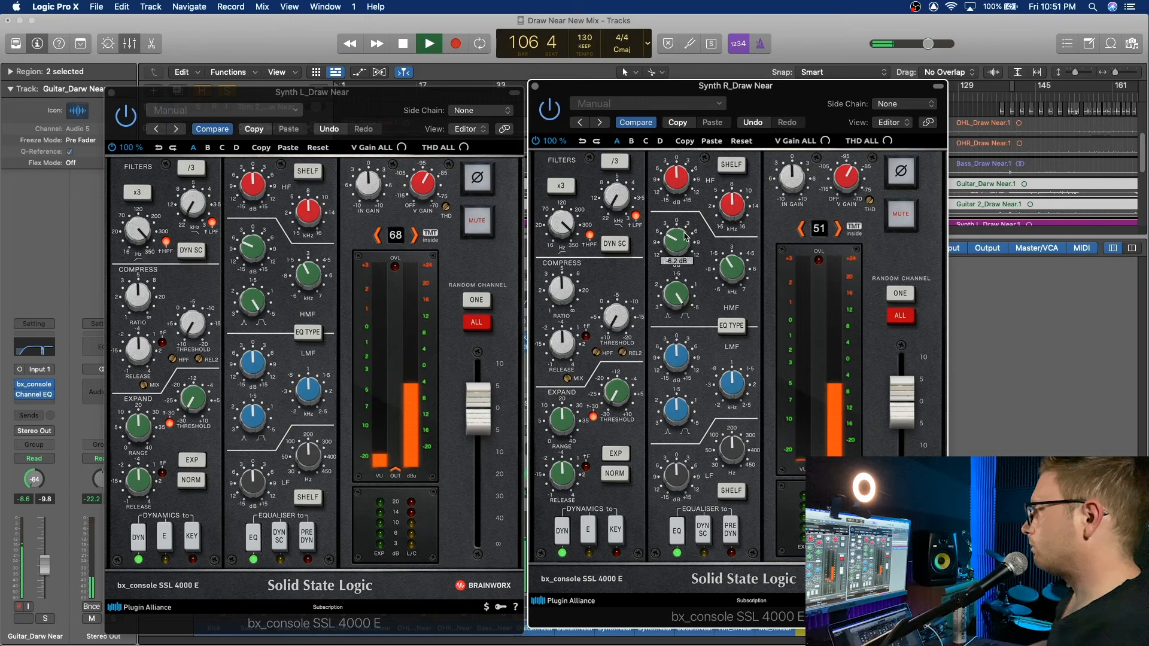
pyautogui.click(258, 250)
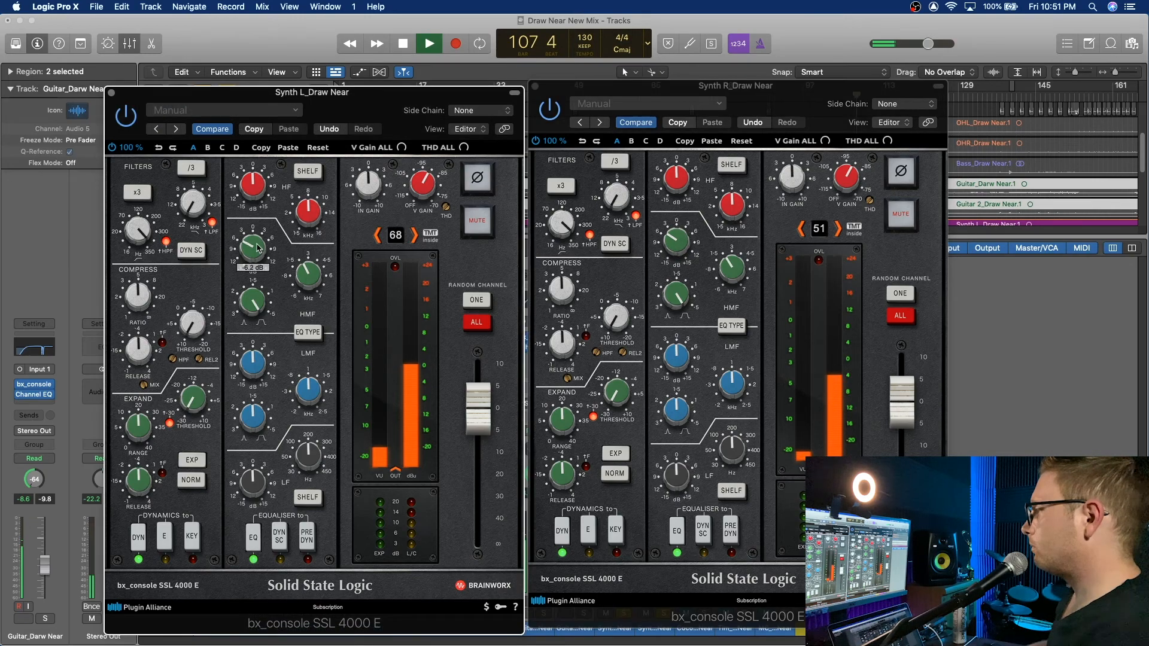
# Lower the compressor threshold on Synth L, stop playback, and set Synth R's compressor threshold to -9.4 dB.
pyautogui.moveTo(199, 334); pyautogui.dragTo(220, 279)
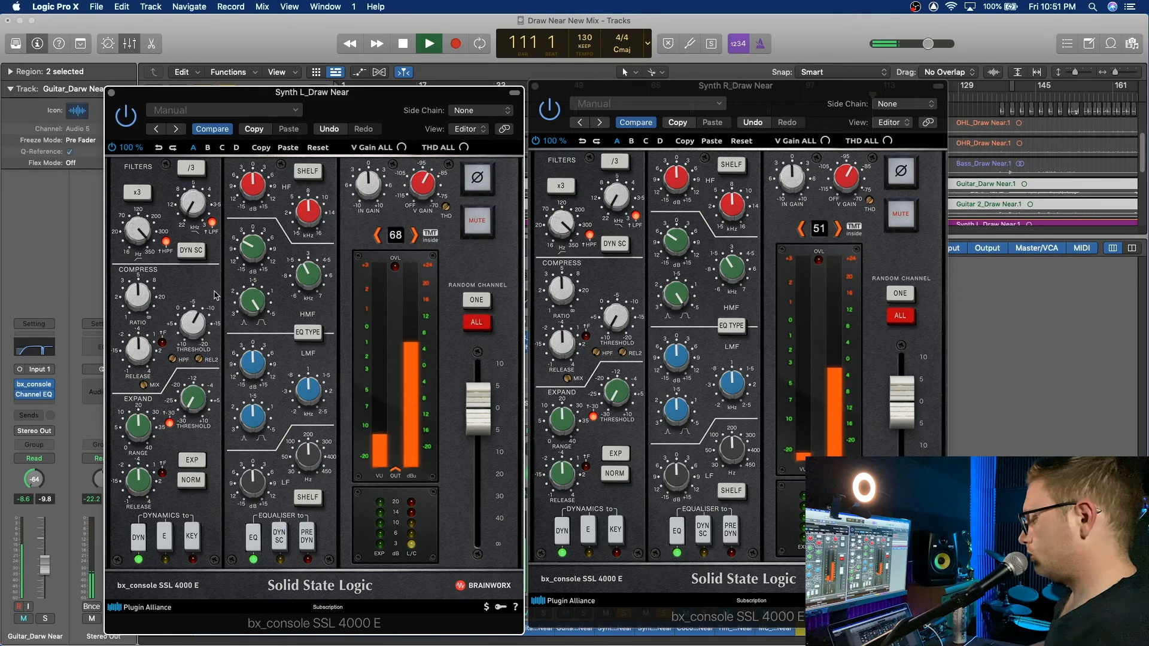
pyautogui.press('space')
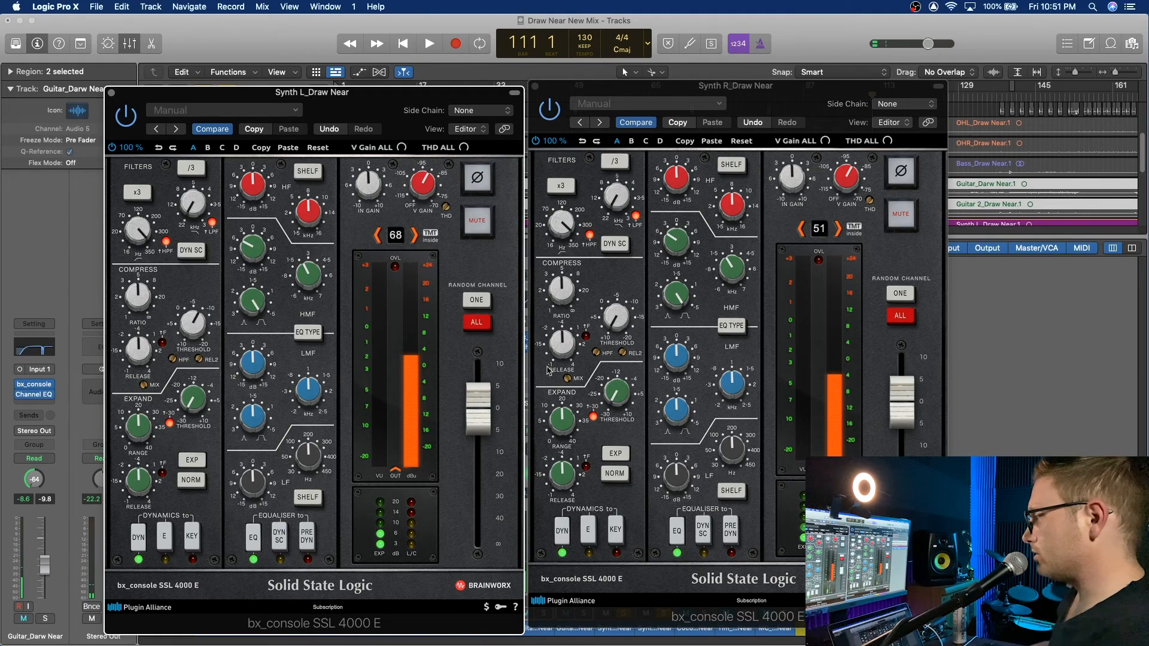
pyautogui.moveTo(614, 324); pyautogui.dragTo(629, 290)
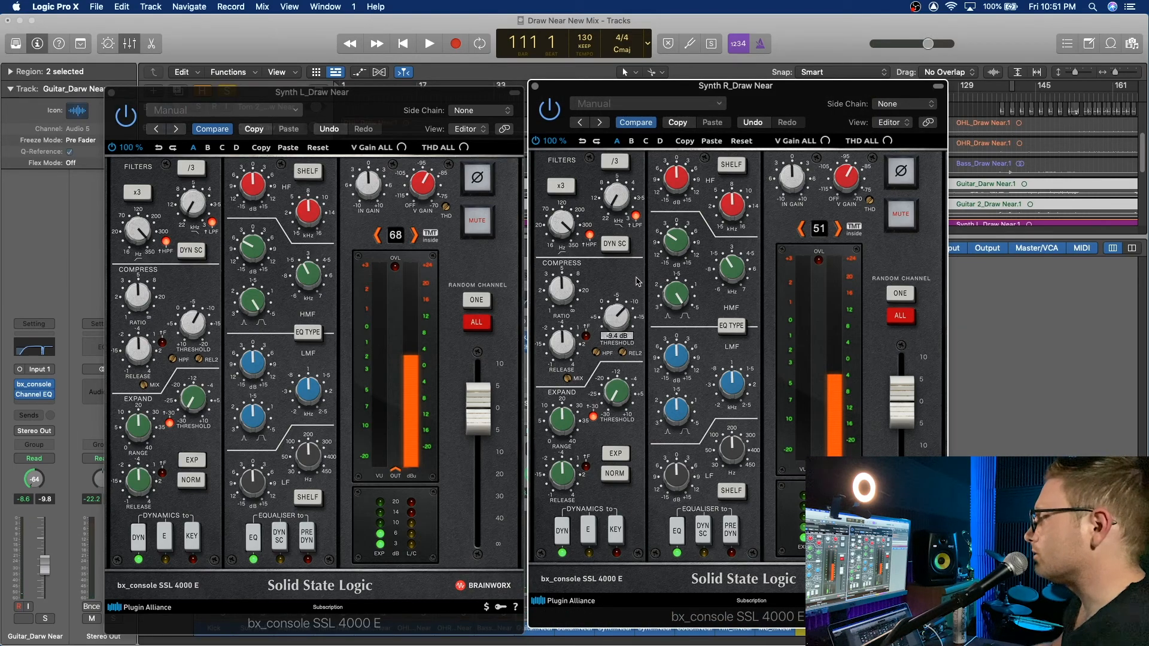
# Turn the expander range fully down and switch off the lit switch beside it on both synth consoles.
pyautogui.click(592, 421)
pyautogui.moveTo(555, 419); pyautogui.dragTo(578, 572)
pyautogui.moveTo(134, 427); pyautogui.dragTo(157, 563)
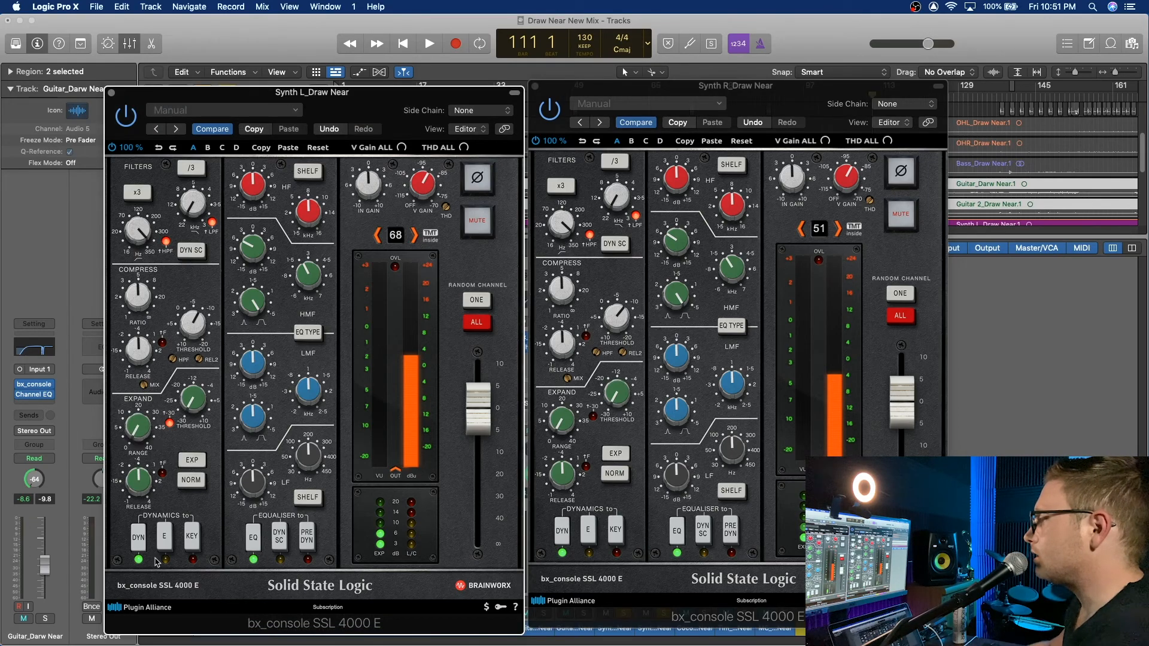
pyautogui.click(170, 423)
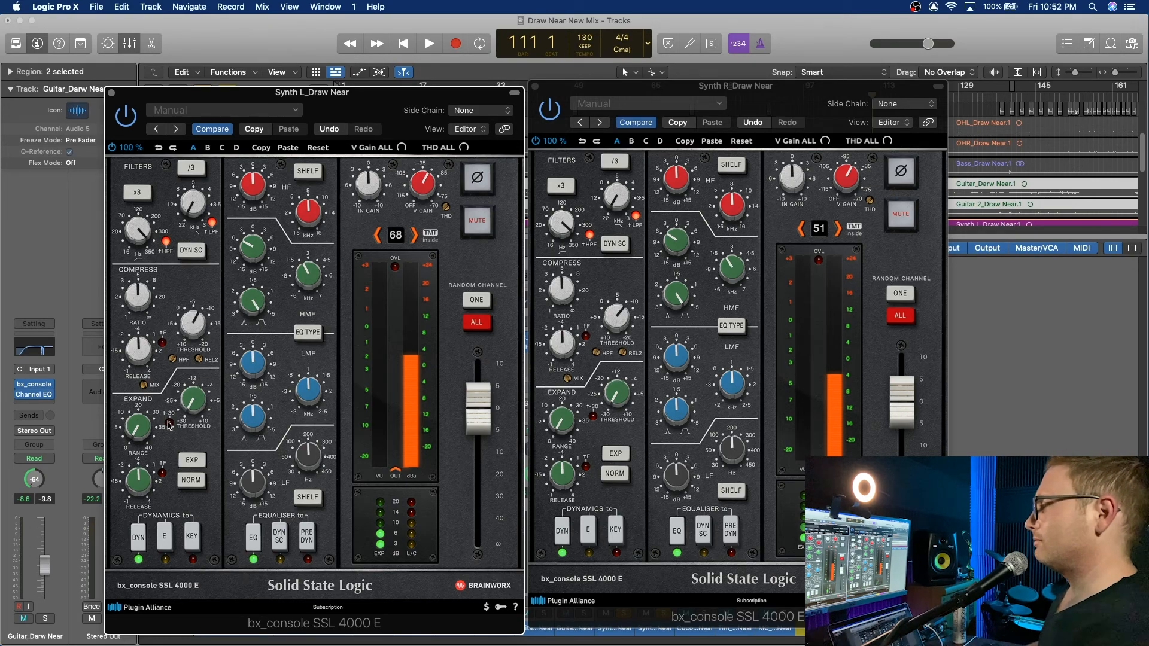
# Replay the song from around bar 89, lower Synth R's compressor threshold further while listening, and close both synth consoles.
pyautogui.press('space')
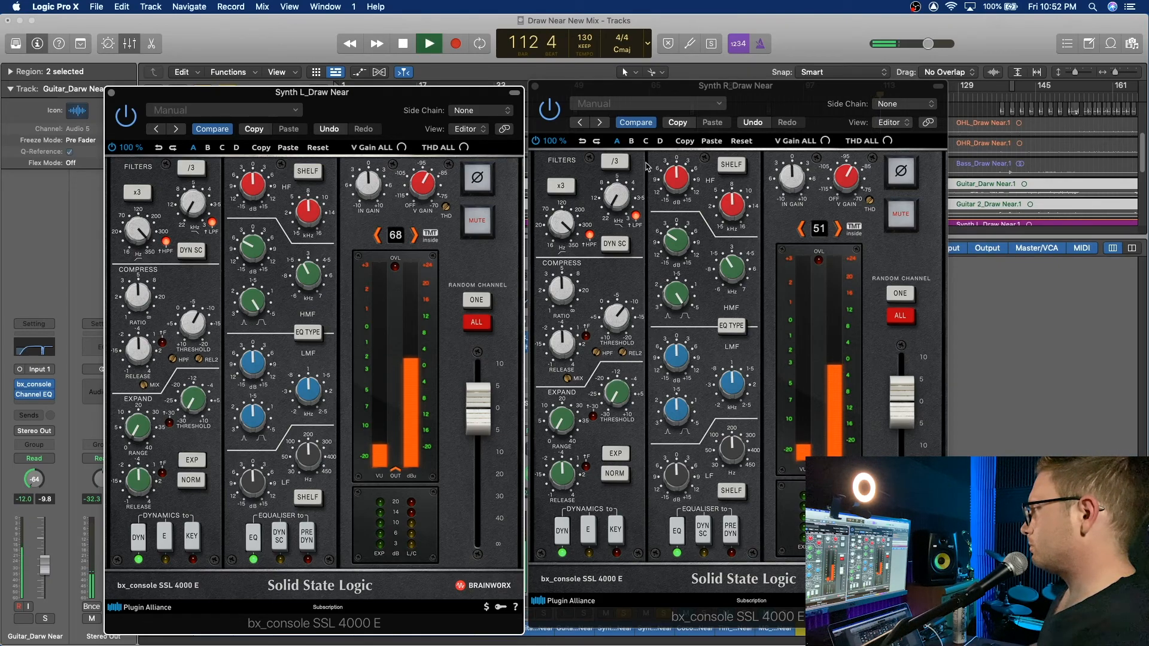
pyautogui.click(689, 90)
pyautogui.moveTo(690, 89); pyautogui.dragTo(693, 147)
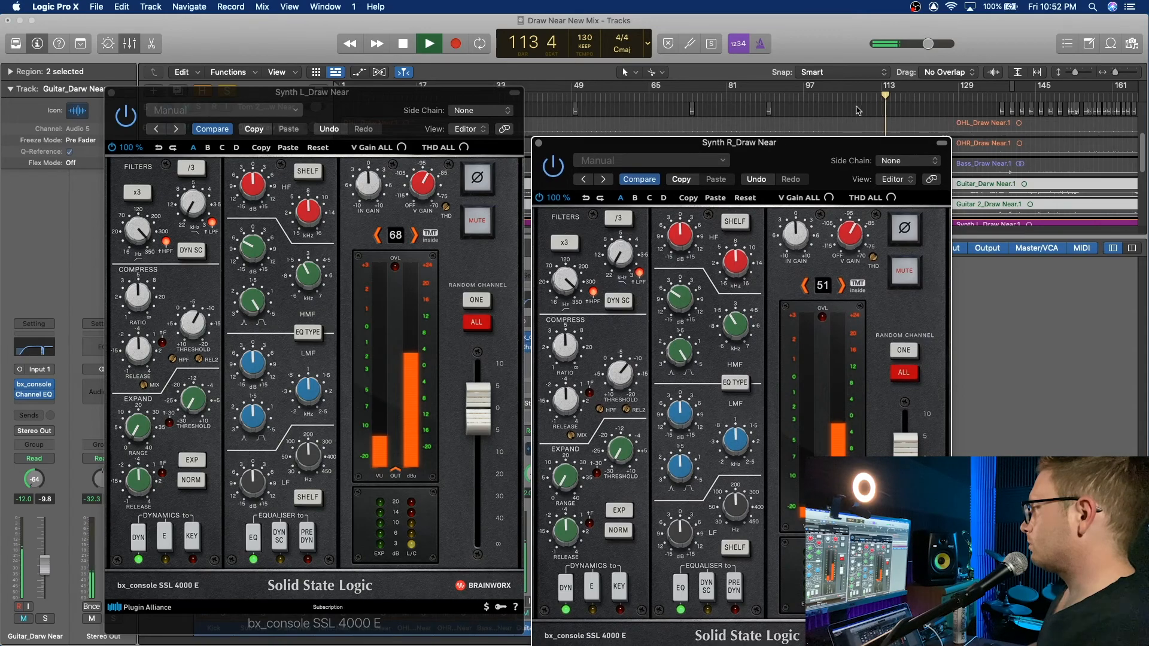
pyautogui.click(835, 96)
pyautogui.click(810, 96)
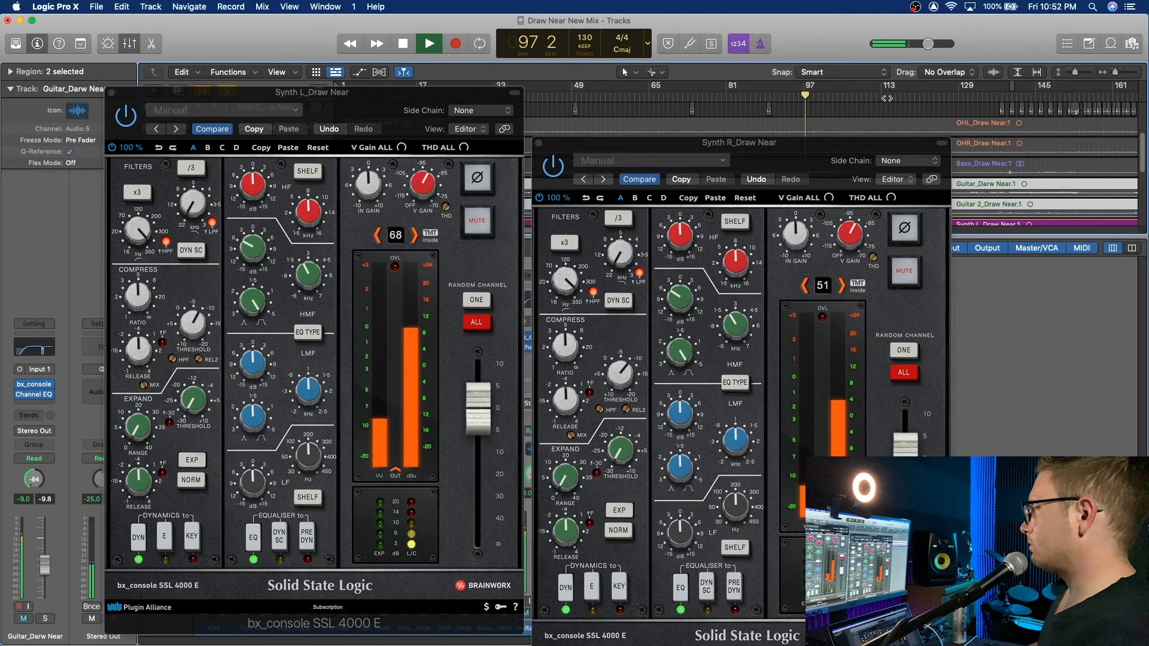
pyautogui.click(770, 96)
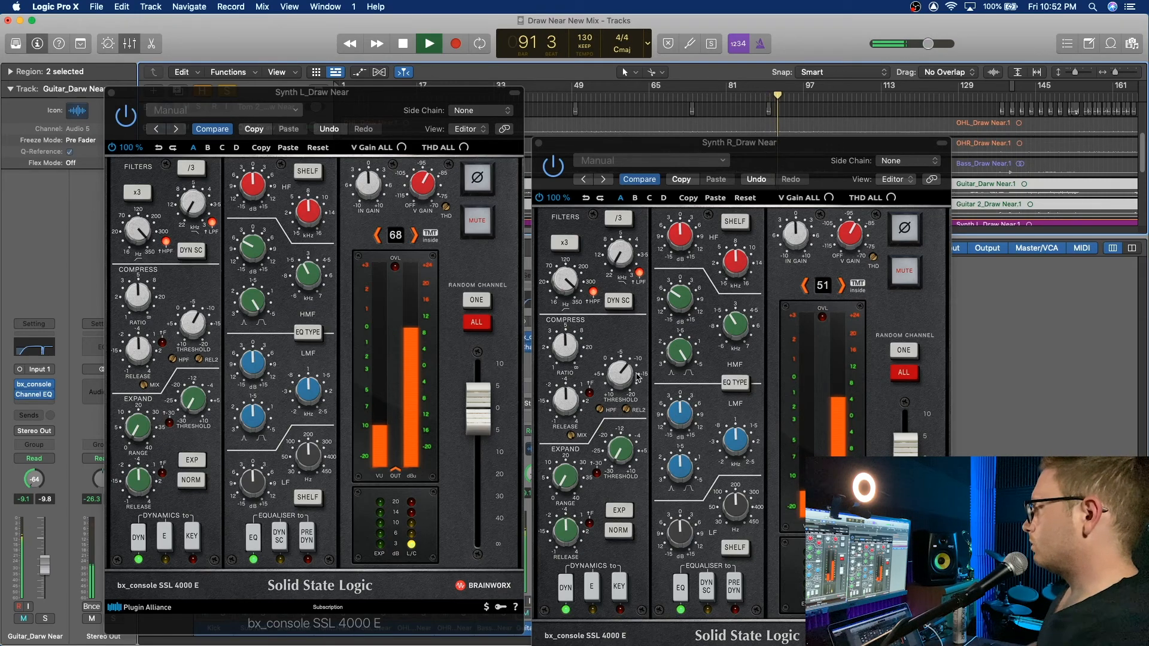
pyautogui.moveTo(622, 373)
pyautogui.mouseDown()
pyautogui.moveTo(629, 406)
pyautogui.moveTo(659, 351)
pyautogui.moveTo(639, 386)
pyautogui.moveTo(637, 370)
pyautogui.mouseUp()
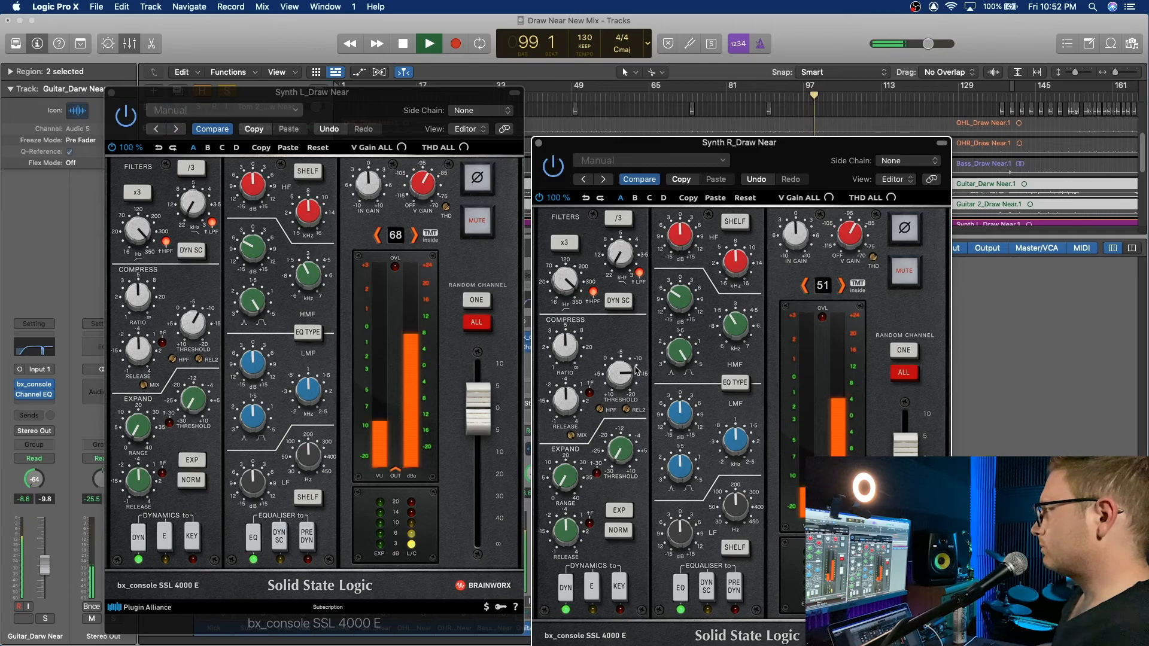
pyautogui.press('space')
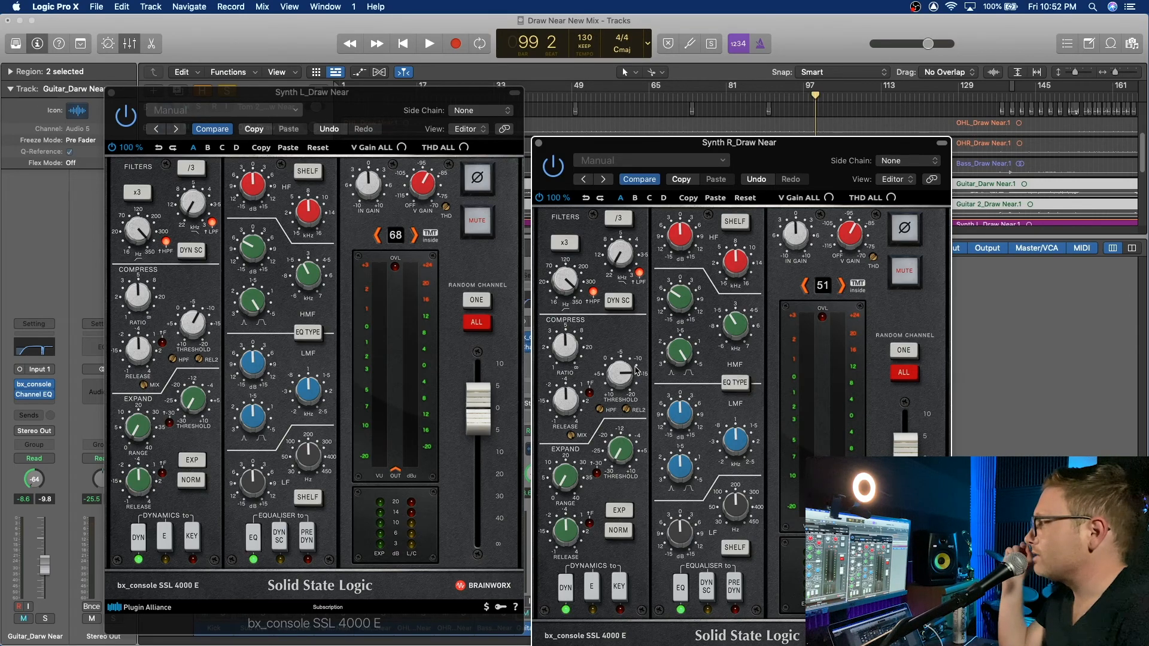
pyautogui.click(537, 145)
pyautogui.click(112, 93)
pyautogui.click(111, 94)
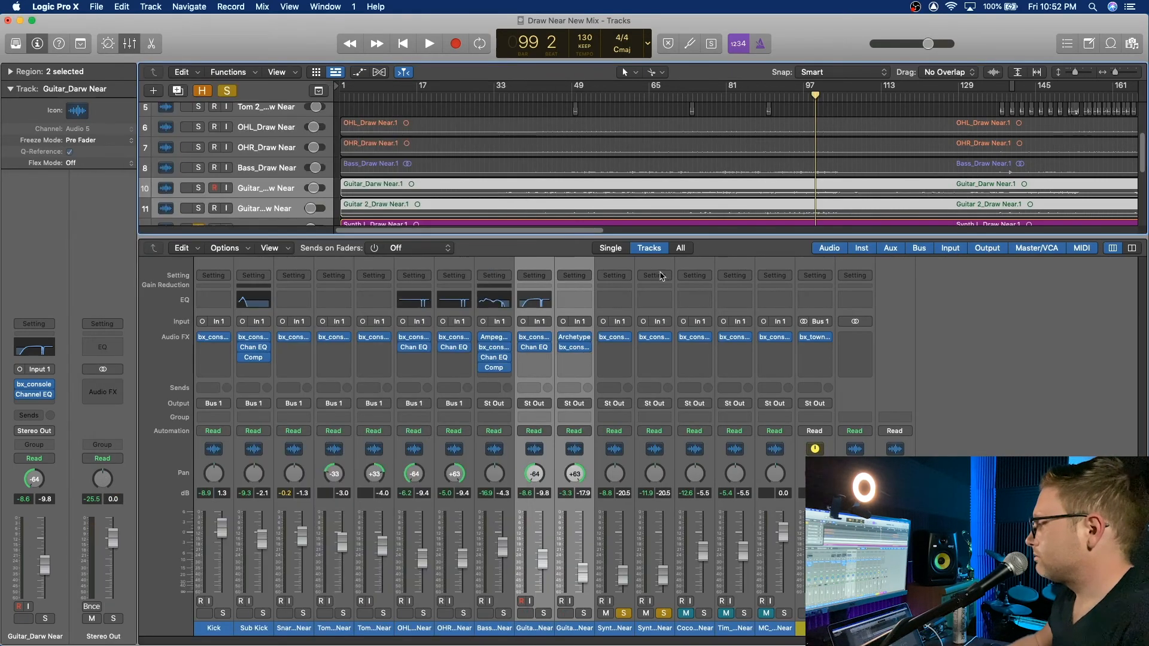
# Route the outputs of the Synth L and Synth R channels together to Bus 2.
pyautogui.click(613, 627)
pyautogui.keyDown('shift'); pyautogui.click(655, 627); pyautogui.keyUp('shift')
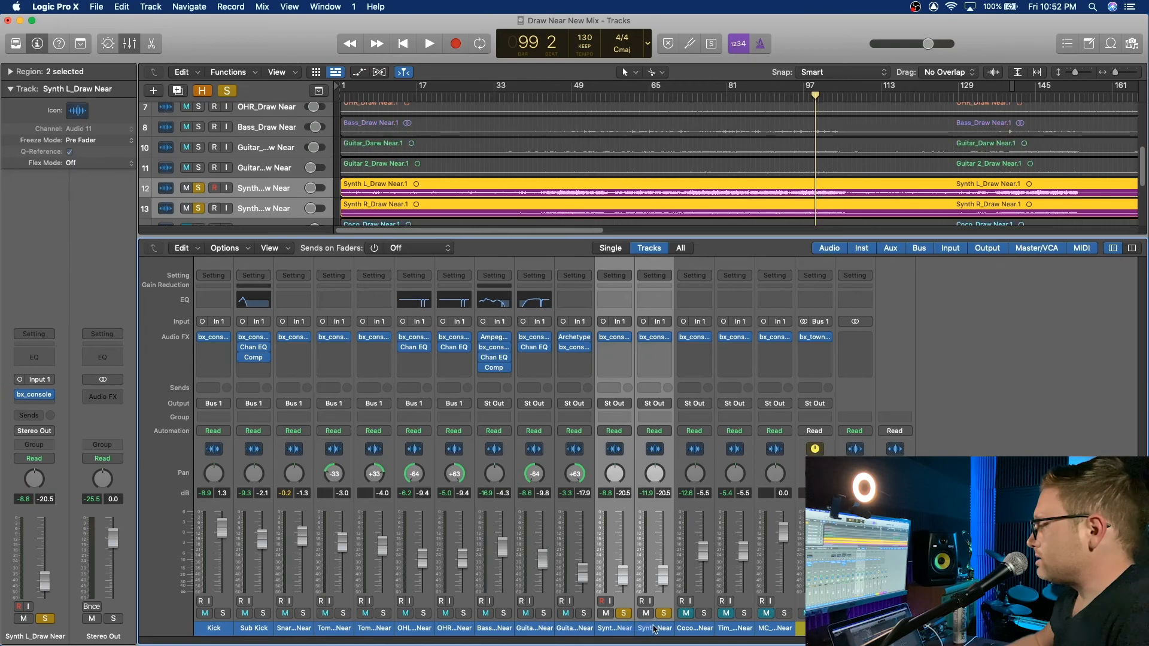
pyautogui.click(615, 404)
pyautogui.moveTo(623, 445)
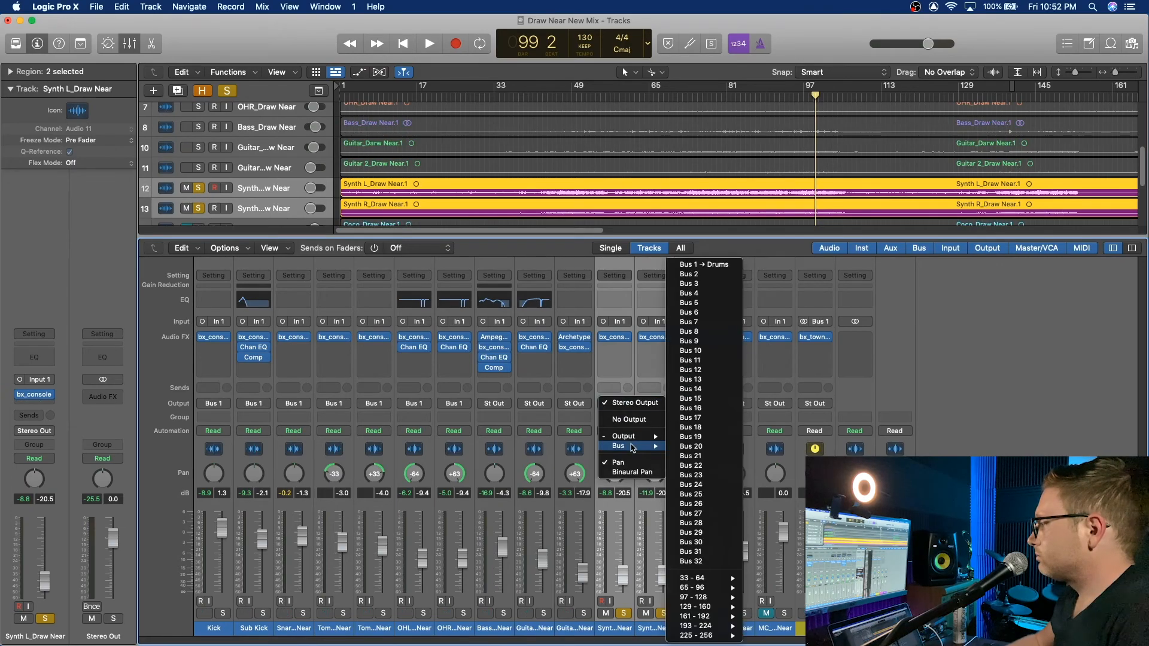
pyautogui.click(724, 275)
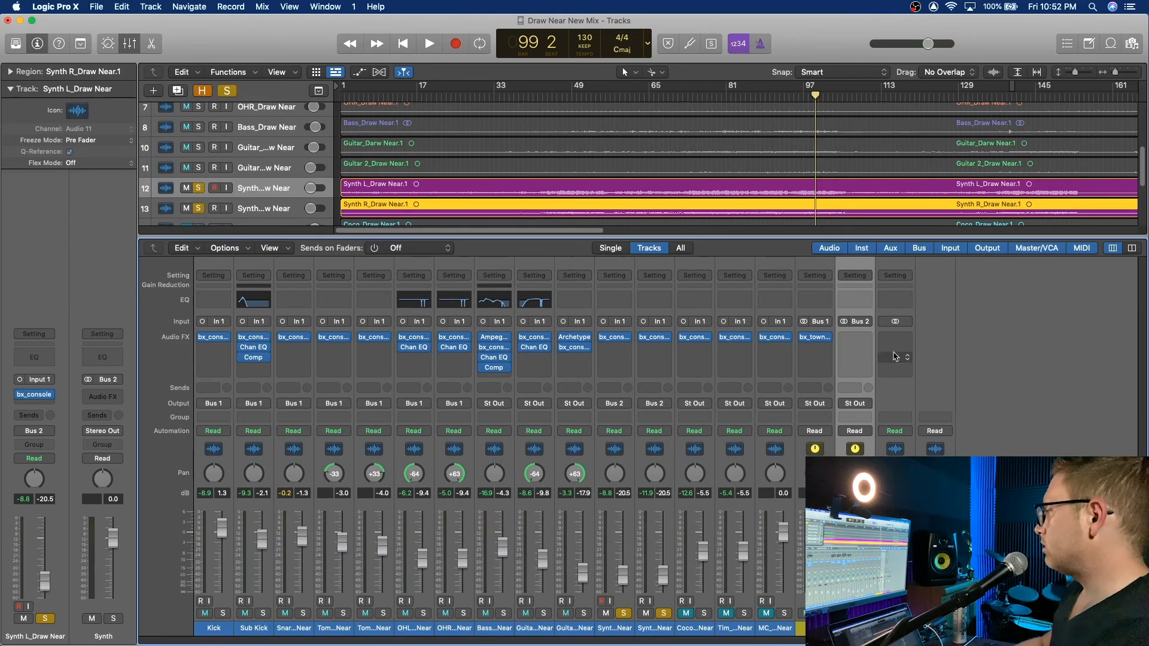
# Insert the Reel ADT (s) plug-in on the Synth bus channel and move its window up clear of the mixer inserts.
pyautogui.click(851, 339)
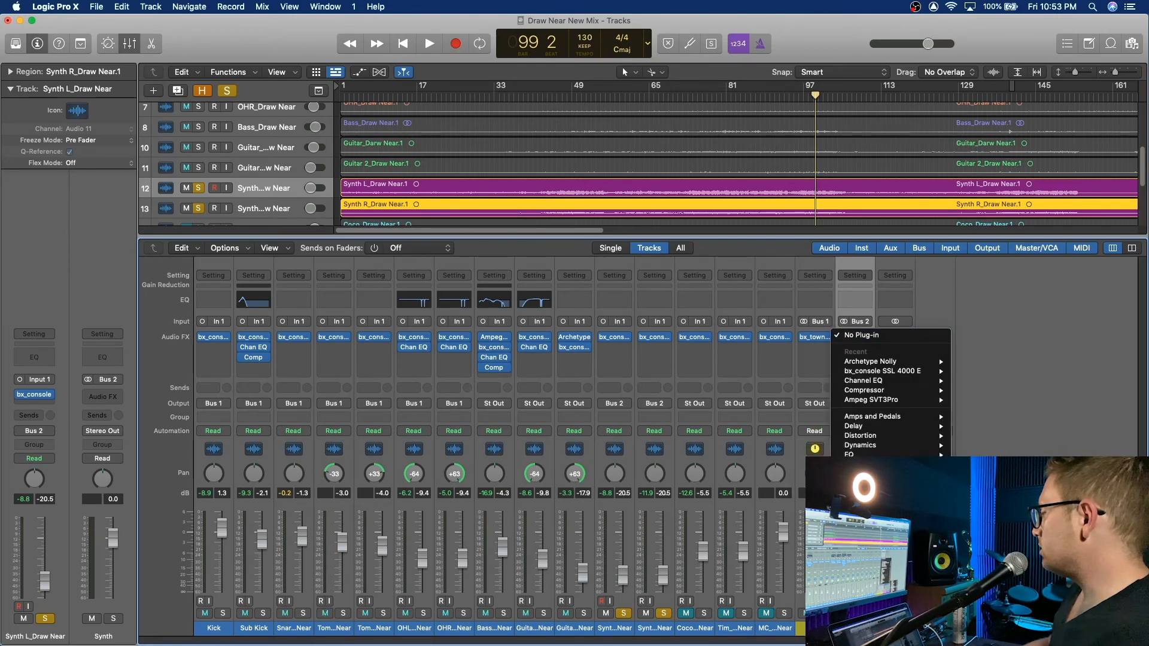
pyautogui.moveTo(981, 605)
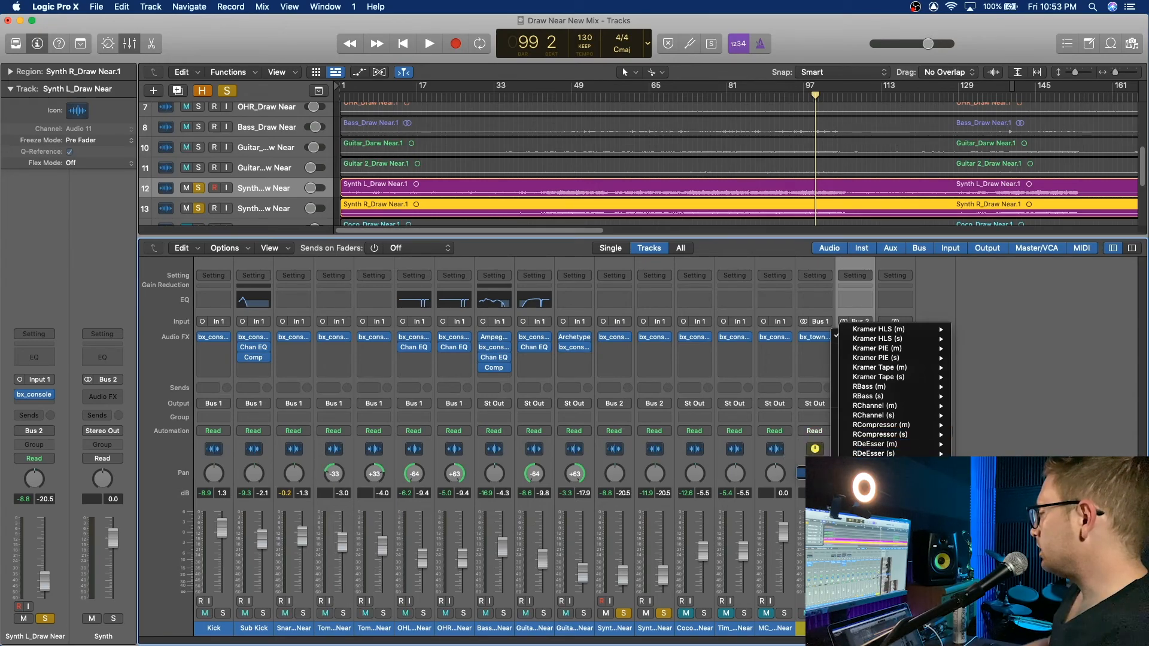
pyautogui.click(880, 346)
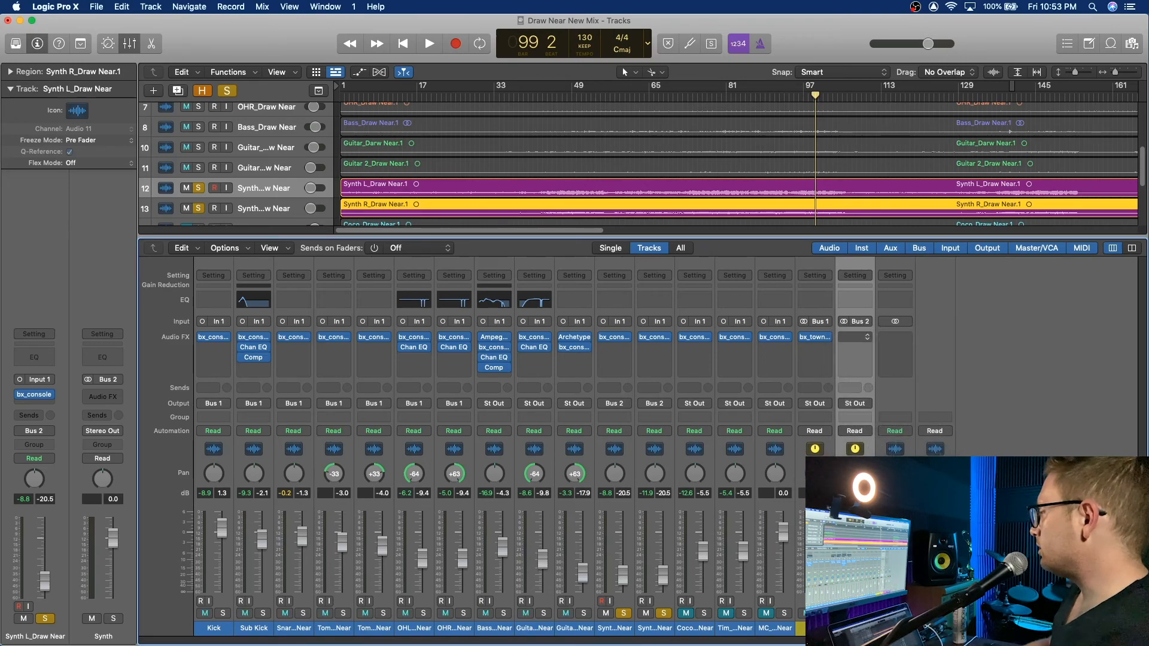
pyautogui.moveTo(601, 174); pyautogui.dragTo(562, 94)
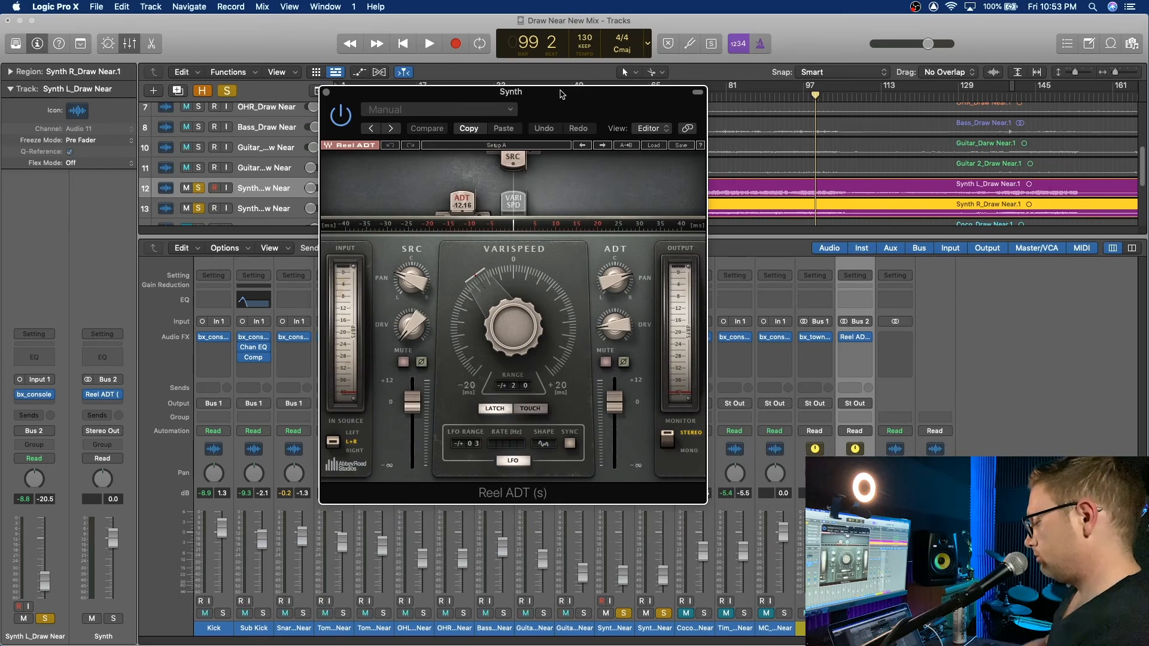
# Adjust Reel ADT's panning, ADT drive and varispeed during playback, setting the ADT offset to -12.42 ms, then stop playback and close the plug-in.
pyautogui.press('space')
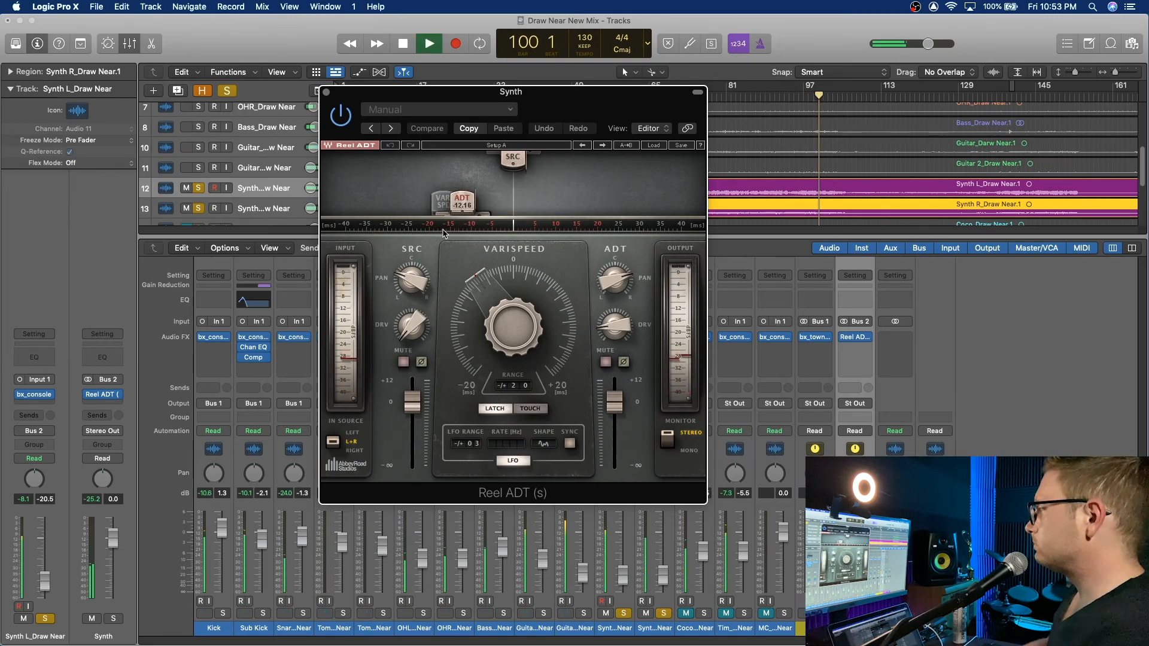
pyautogui.moveTo(617, 283); pyautogui.dragTo(619, 294)
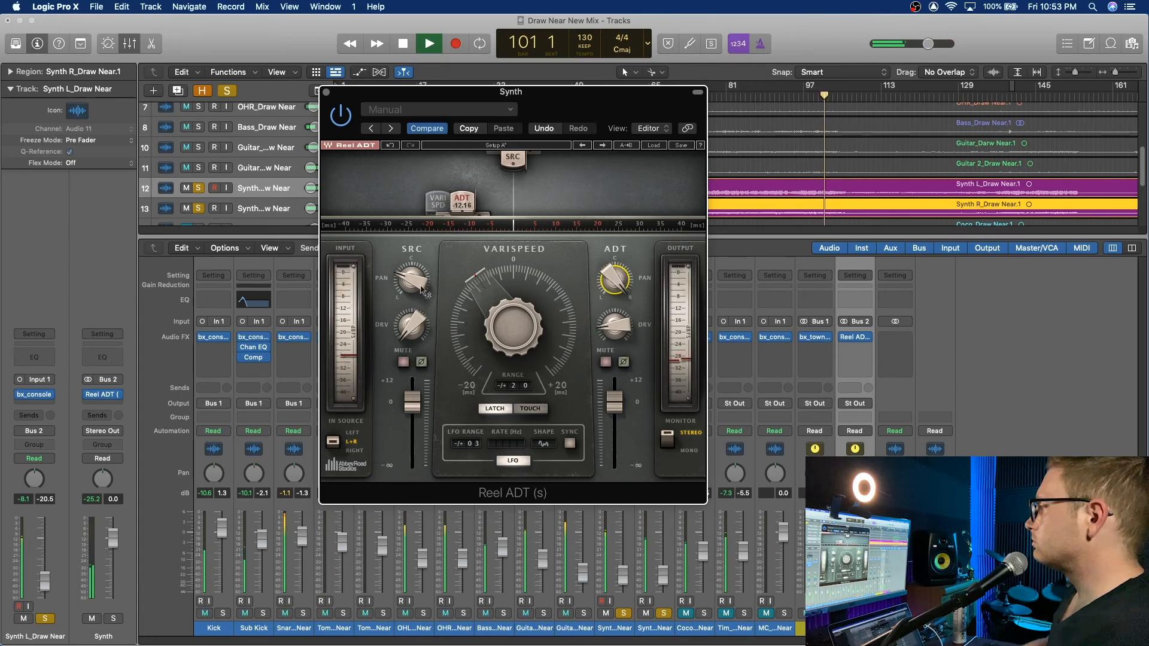
pyautogui.click(614, 326)
pyautogui.moveTo(614, 326); pyautogui.dragTo(608, 327)
pyautogui.moveTo(513, 326); pyautogui.dragTo(516, 307)
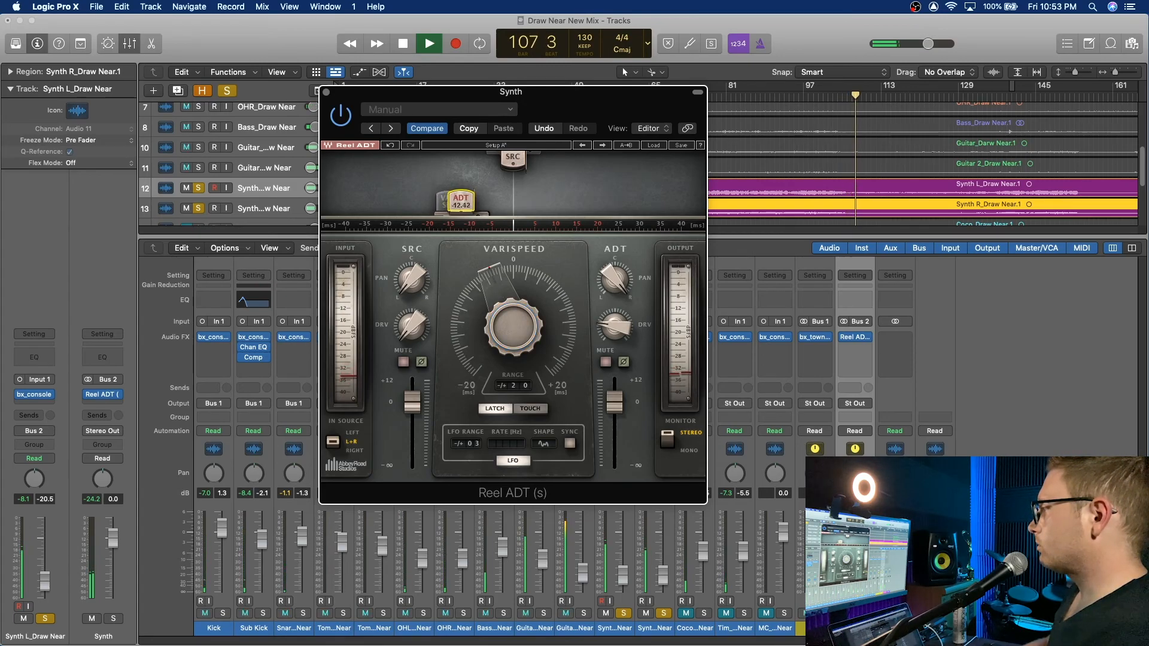
pyautogui.press('space')
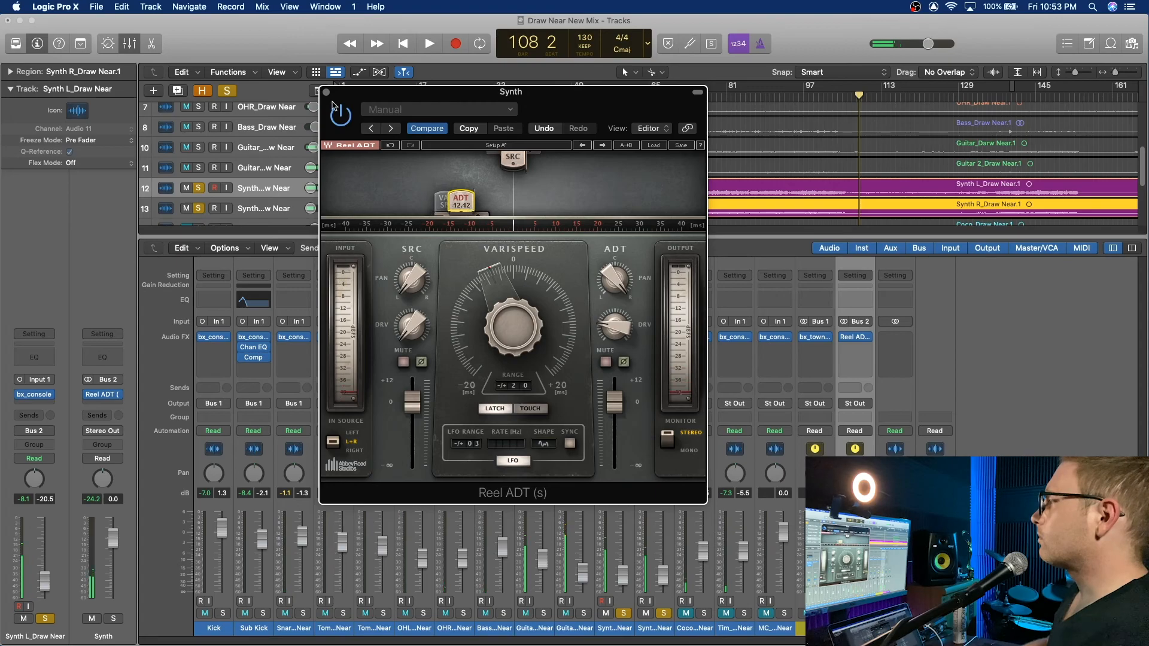
pyautogui.click(326, 91)
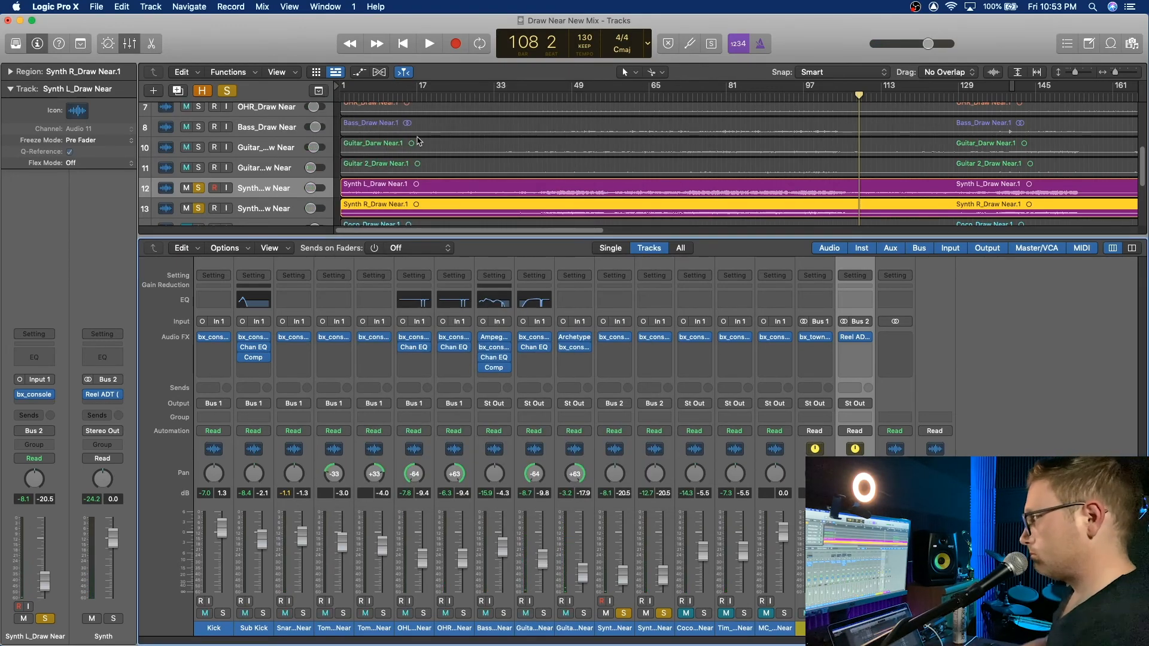
# Play the soloed synths again, restart from around bar 99 to check the bus effect, and stop playback.
pyautogui.press('space')
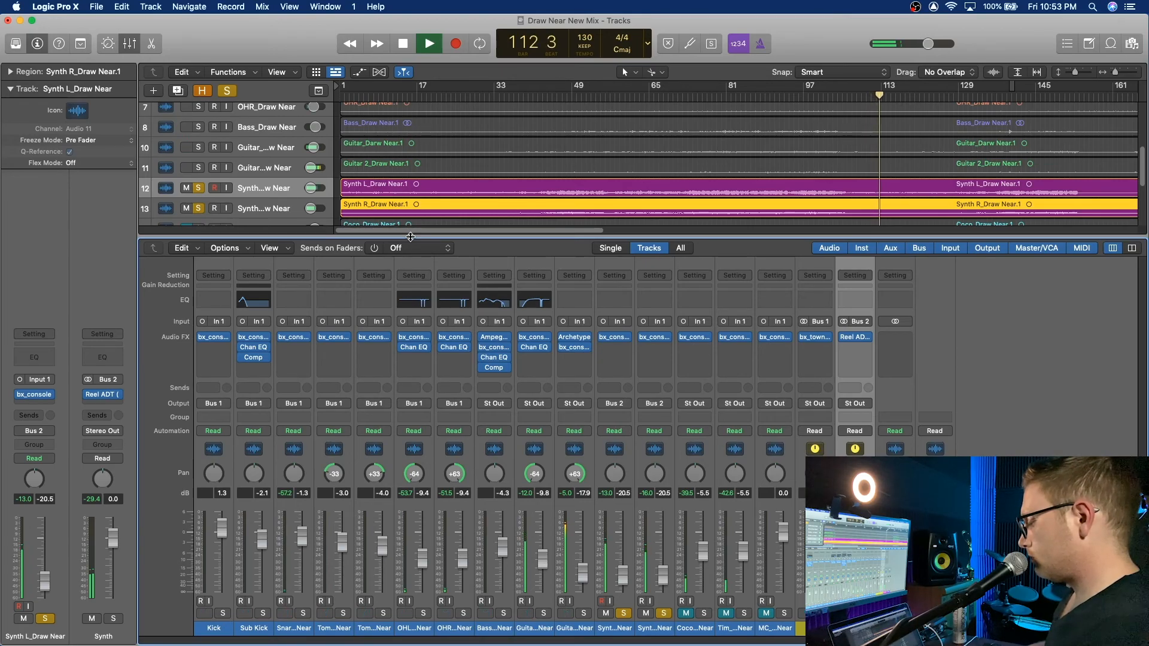
pyautogui.click(813, 95)
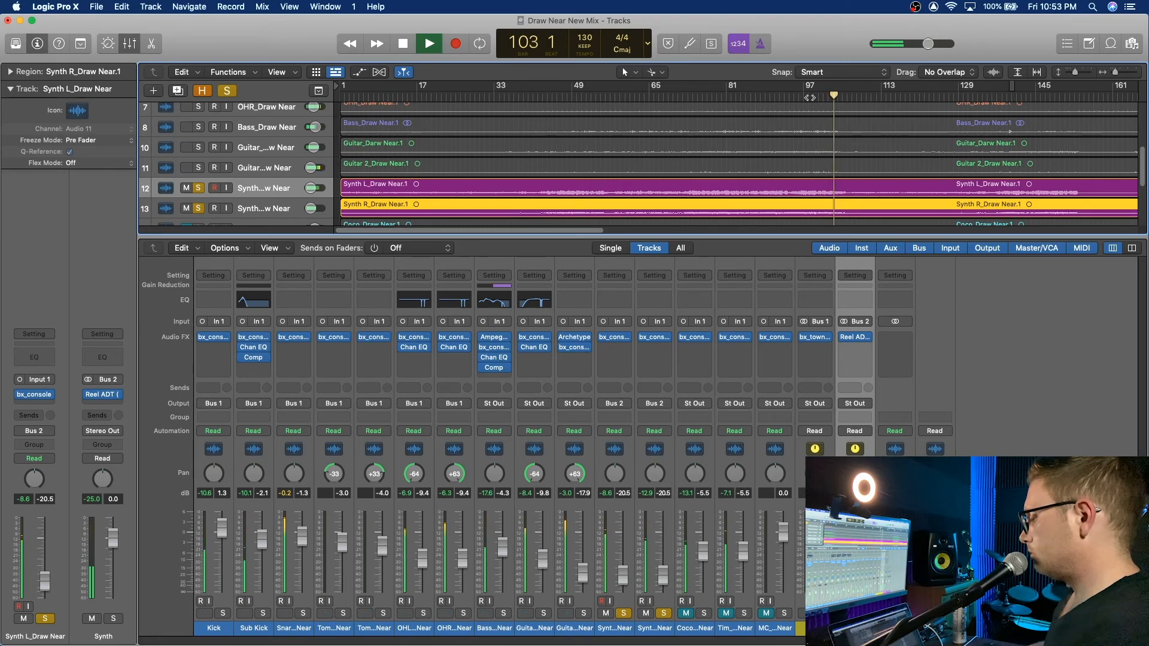
pyautogui.press('space')
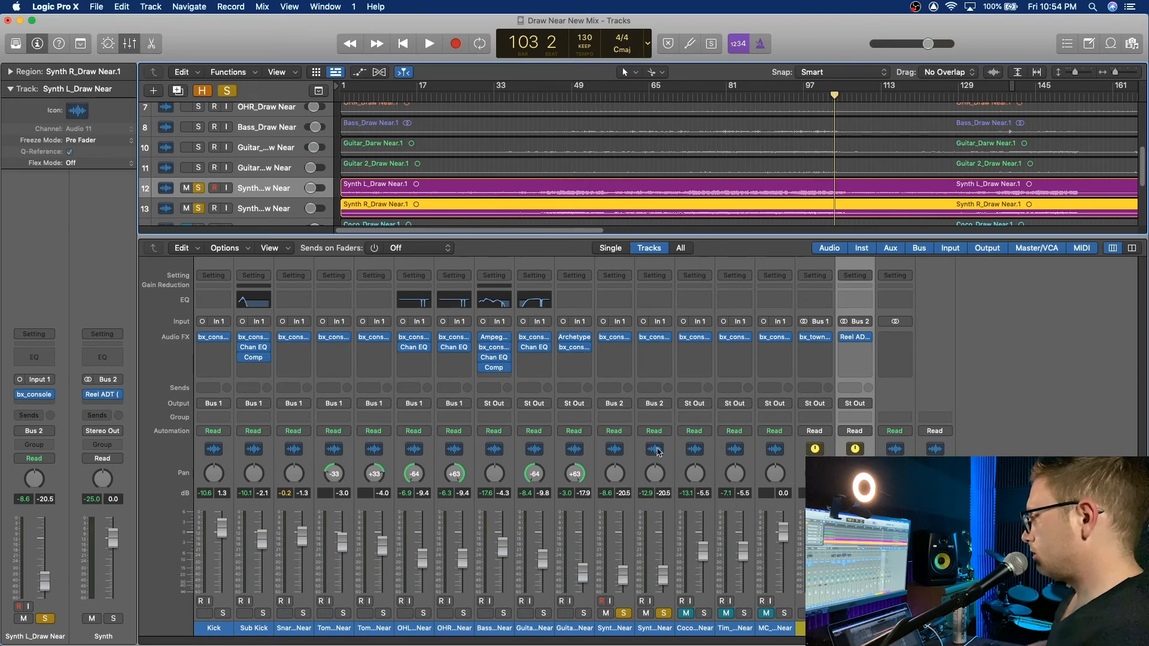
# Take both synth channels out of solo and, with both selected, pull their faders fully down while the song plays.
pyautogui.click(623, 613)
pyautogui.click(662, 622)
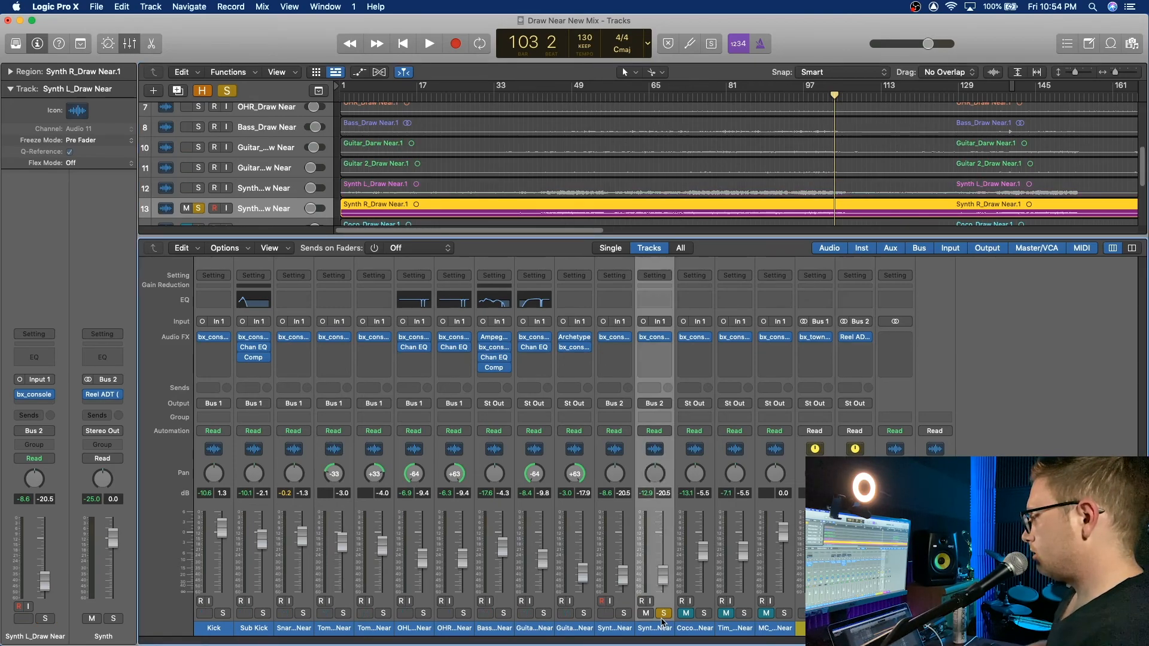
pyautogui.keyDown('shift'); pyautogui.click(623, 633); pyautogui.keyUp('shift')
pyautogui.press('space')
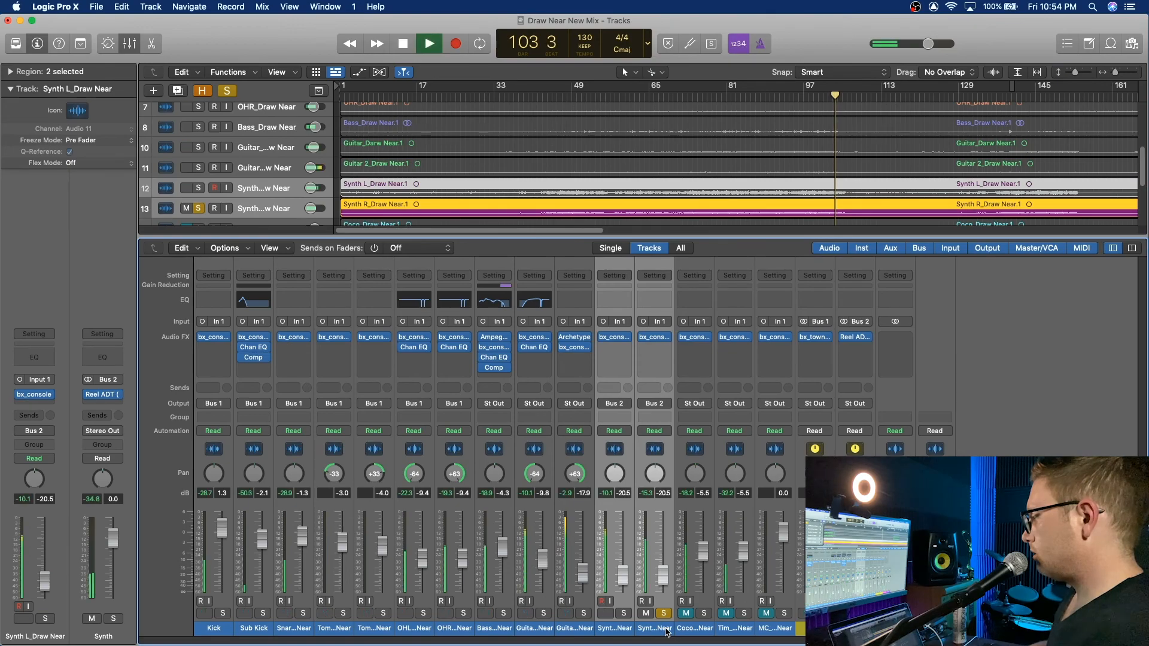
pyautogui.click(664, 613)
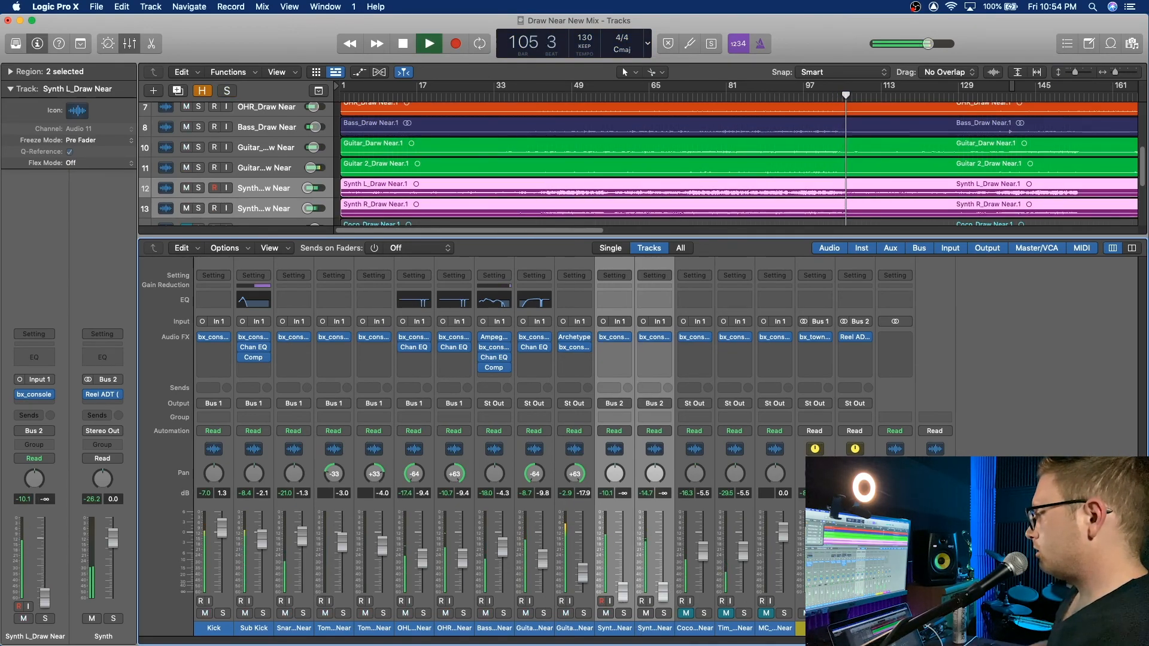
# Set both synth faders together to -16.8 dB while playing from around bars 62, 95 and 32, and stop playback.
pyautogui.click(637, 99)
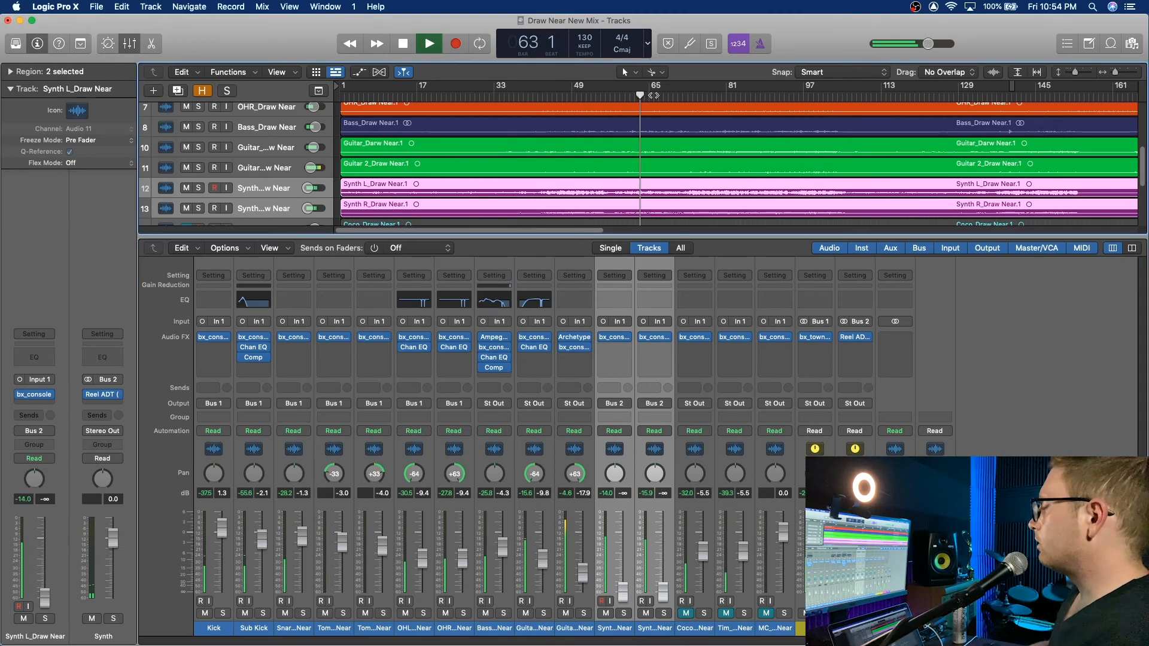
pyautogui.click(798, 96)
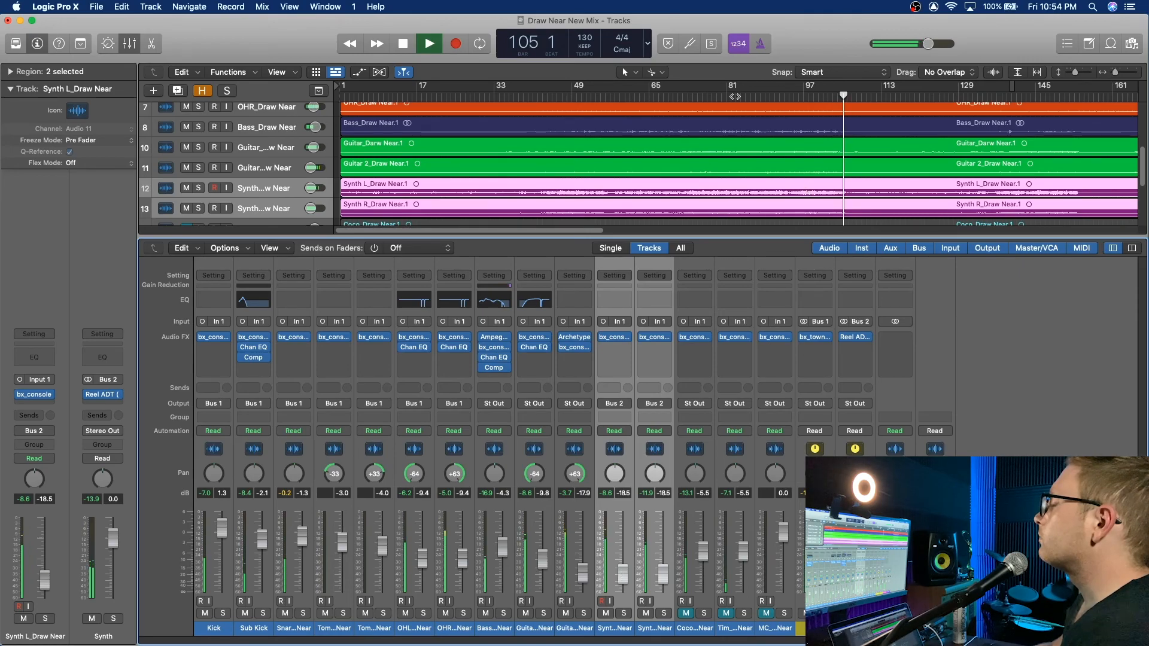
pyautogui.click(491, 94)
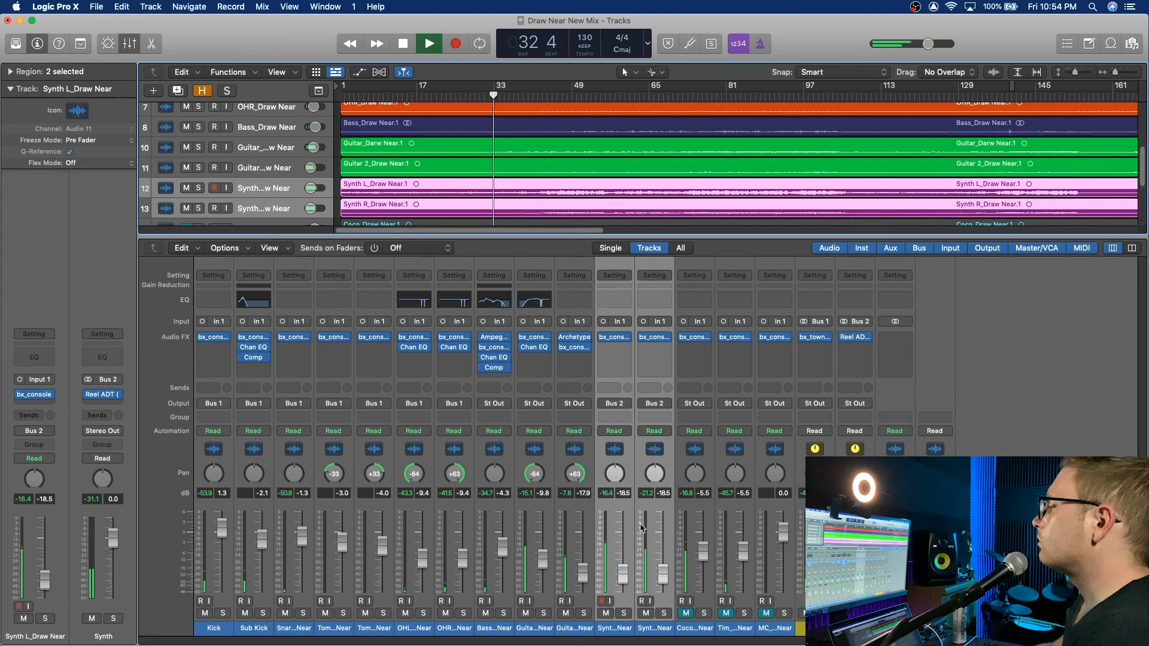
pyautogui.moveTo(622, 573); pyautogui.dragTo(623, 570)
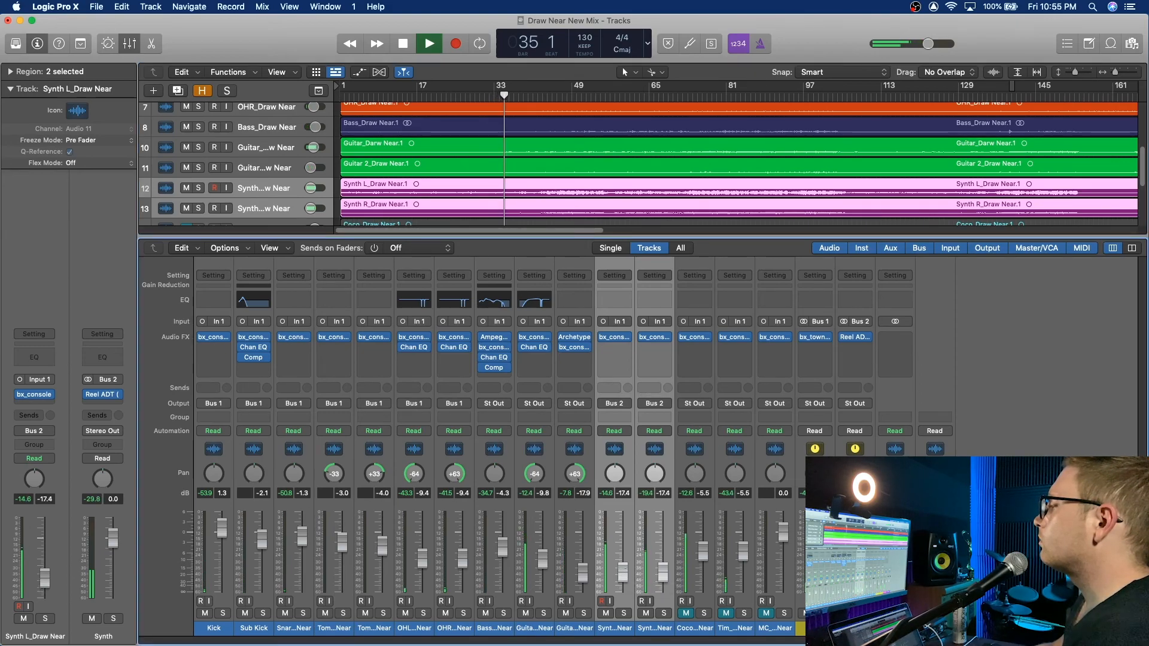
pyautogui.moveTo(626, 573); pyautogui.dragTo(626, 574)
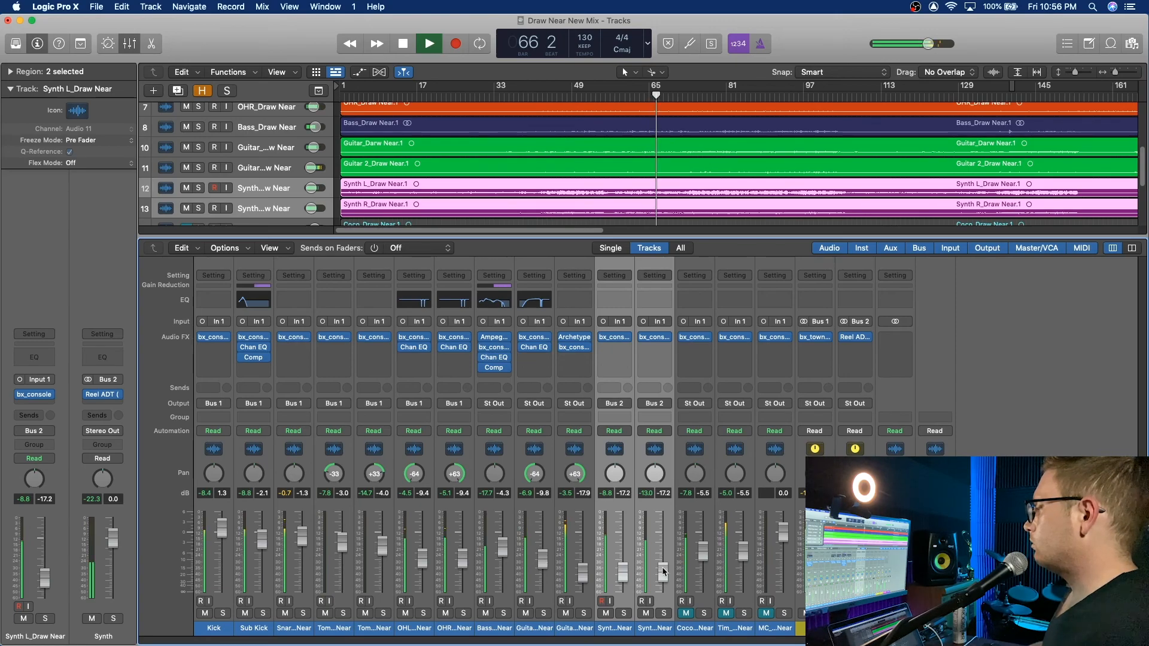
pyautogui.moveTo(662, 572); pyautogui.dragTo(663, 570)
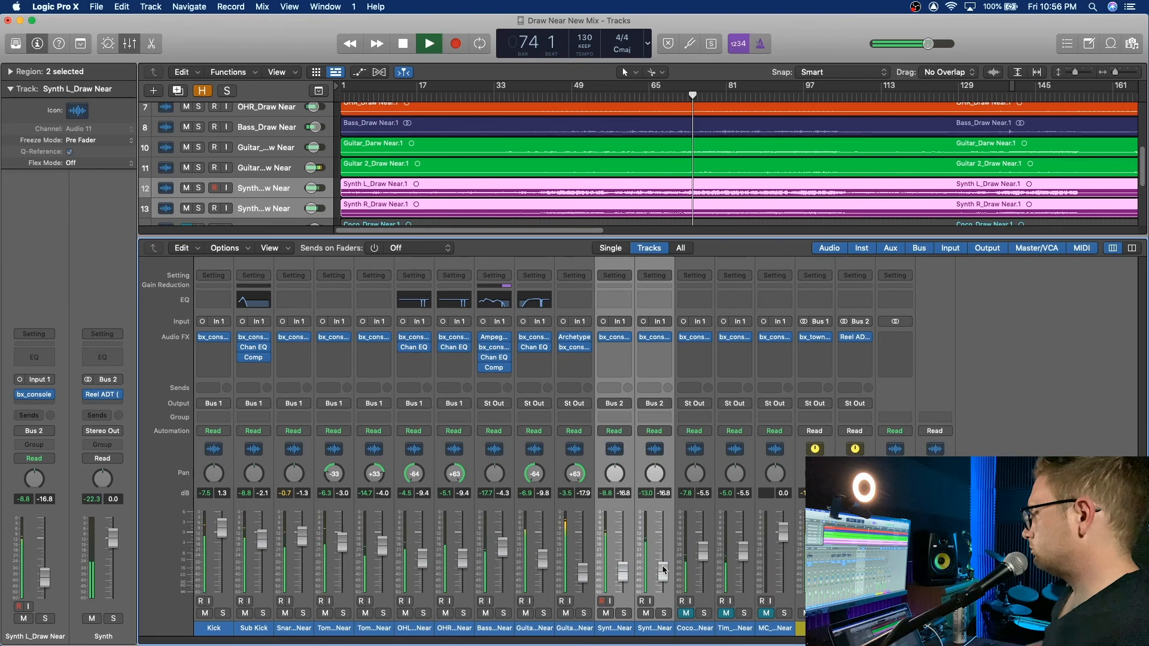
pyautogui.press('space')
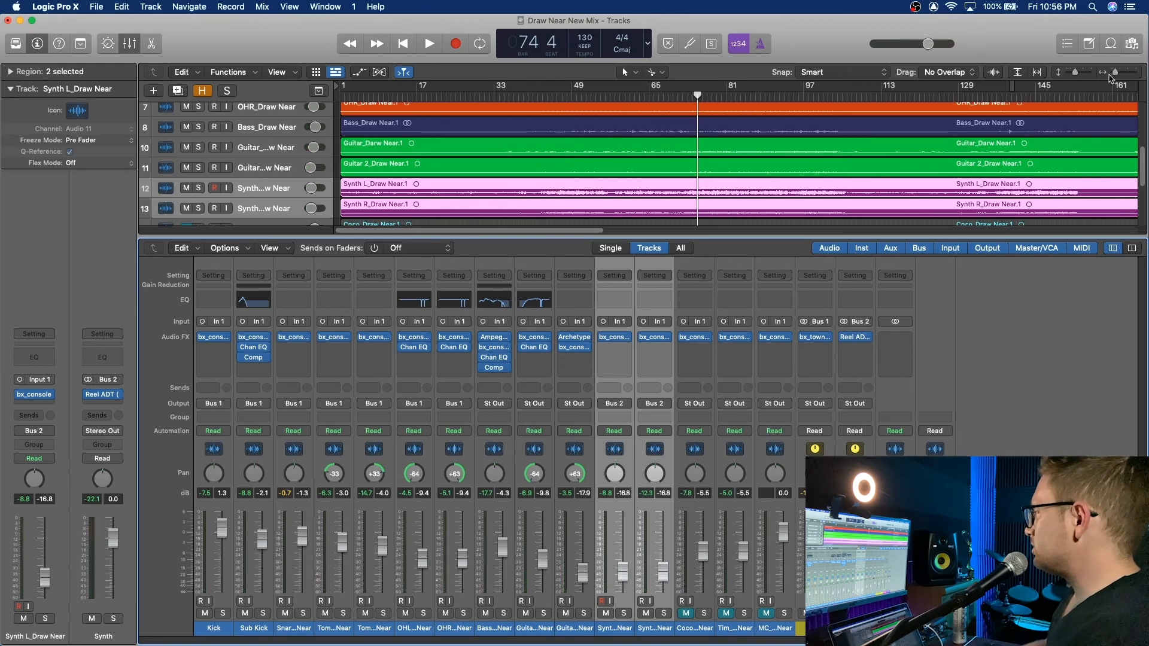
# Set a cycle range around the tom fill, from just before bar 73 to the middle of bar 74, and loop it.
pyautogui.moveTo(1115, 72); pyautogui.dragTo(1120, 74)
pyautogui.moveTo(1077, 72); pyautogui.dragTo(1086, 78)
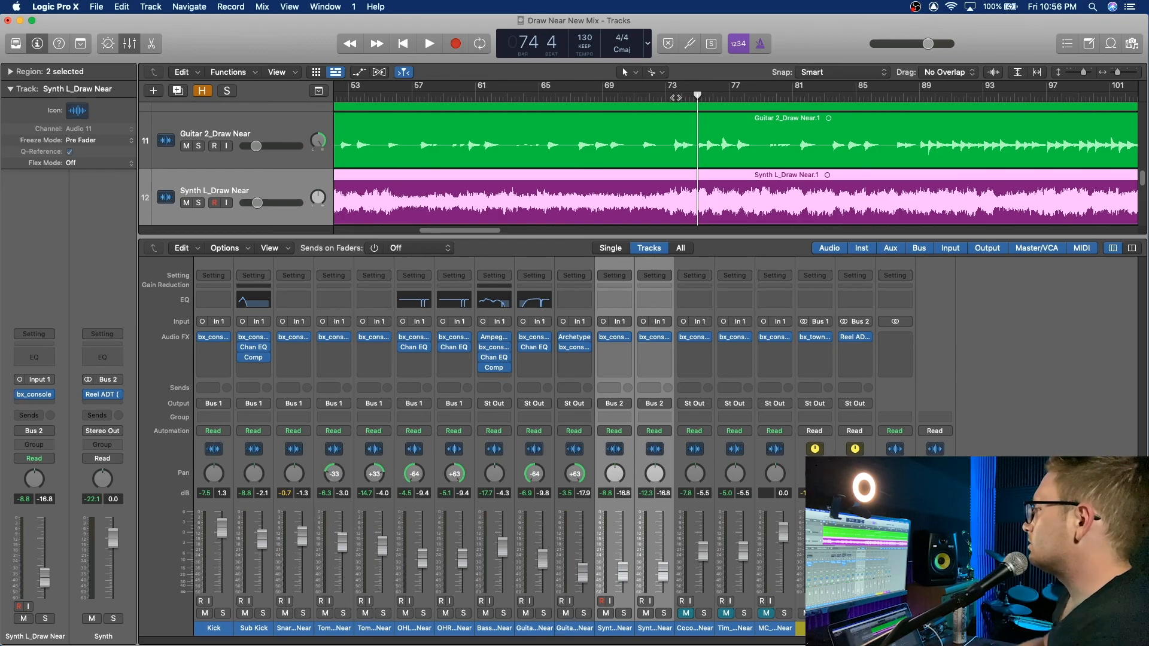
pyautogui.scroll(5, 676, 174)
pyautogui.scroll(8, 674, 179)
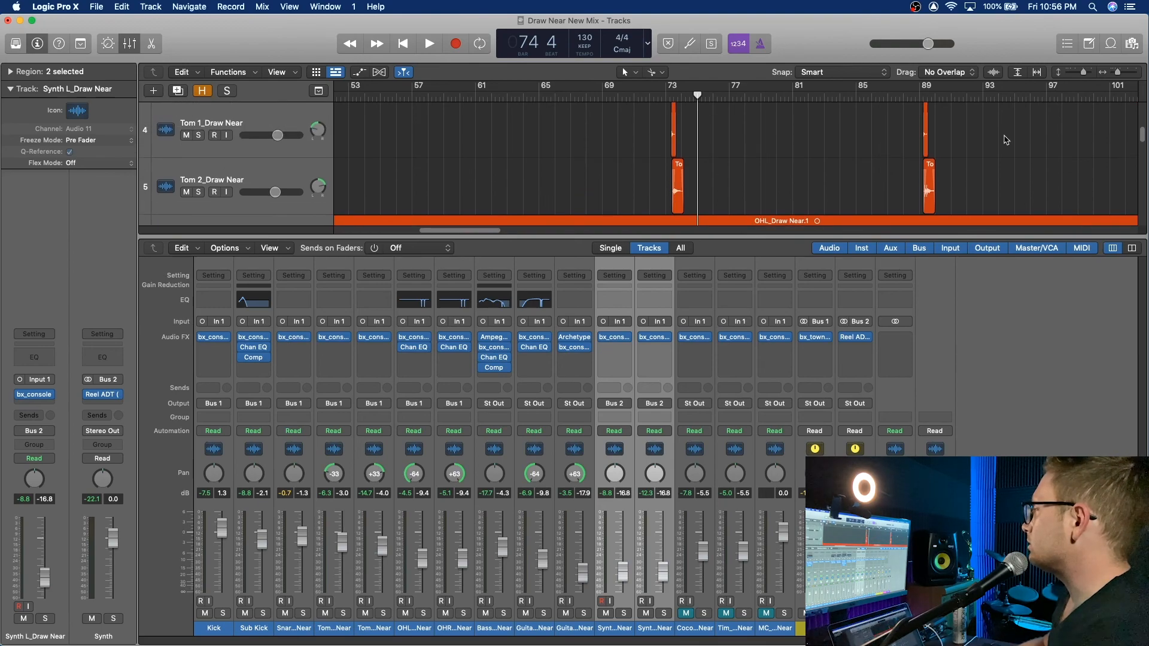
pyautogui.moveTo(1118, 75); pyautogui.dragTo(1127, 79)
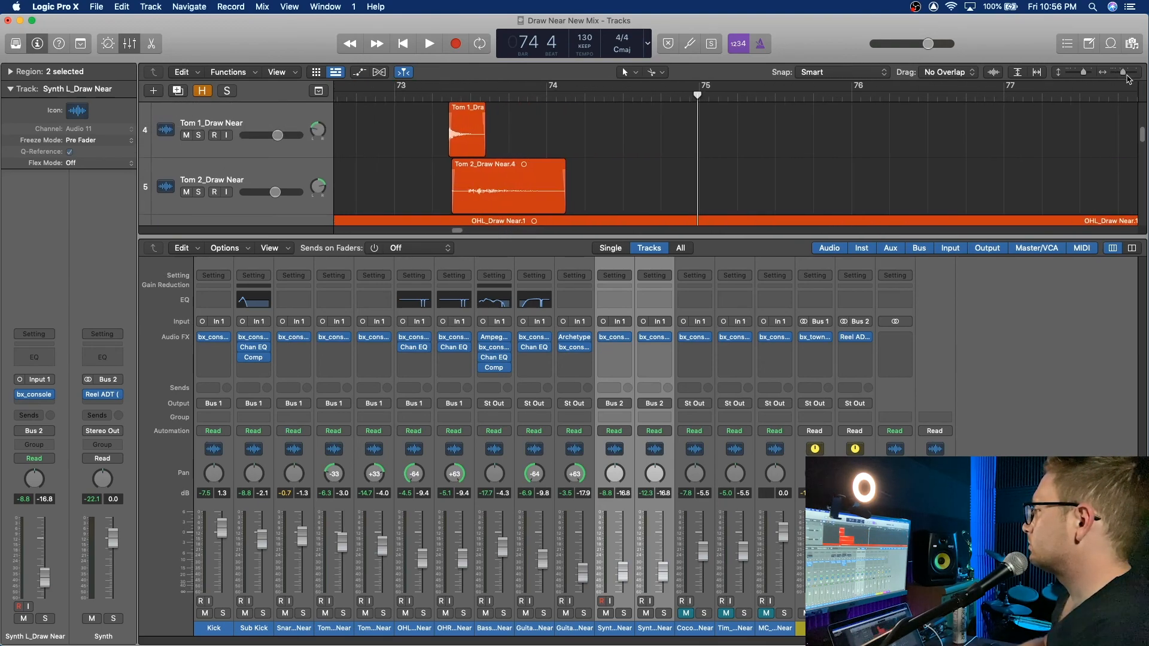
pyautogui.hscroll(-5, 721, 168)
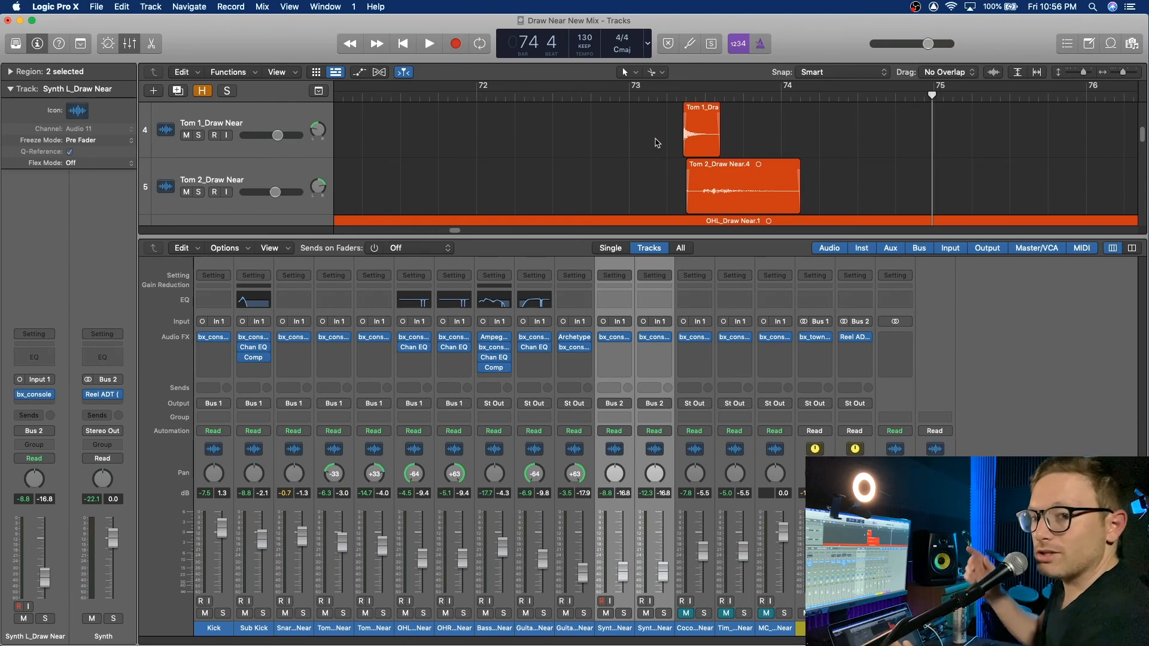
pyautogui.click(676, 94)
pyautogui.moveTo(628, 87); pyautogui.dragTo(847, 86)
pyautogui.press('space')
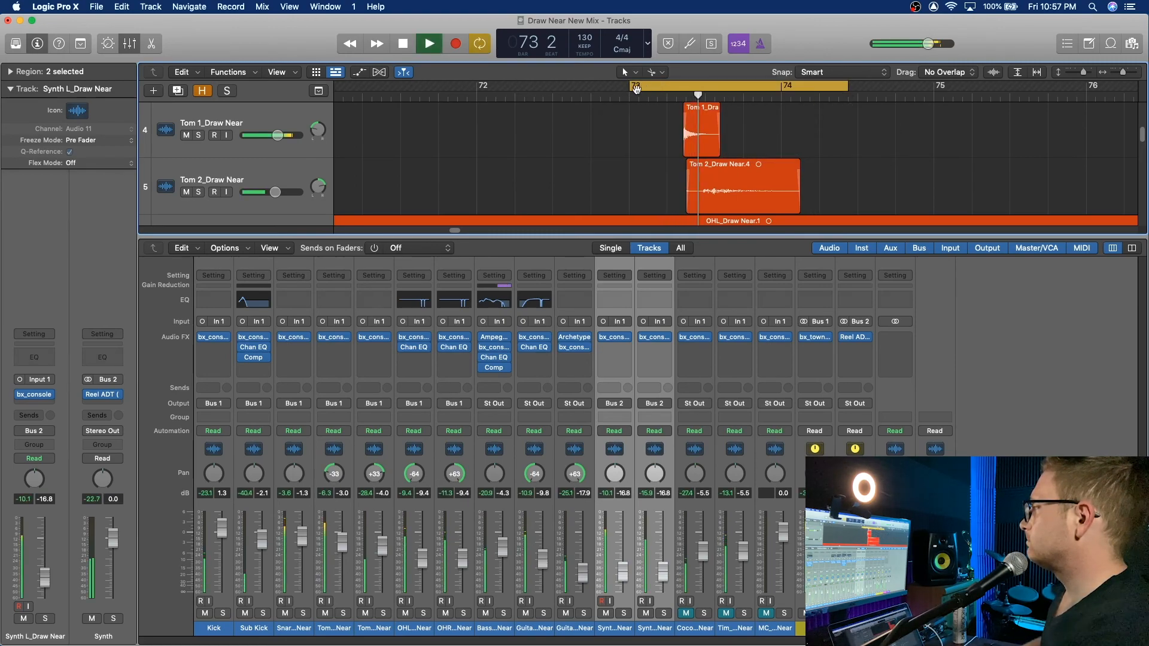
pyautogui.moveTo(630, 87); pyautogui.dragTo(607, 87)
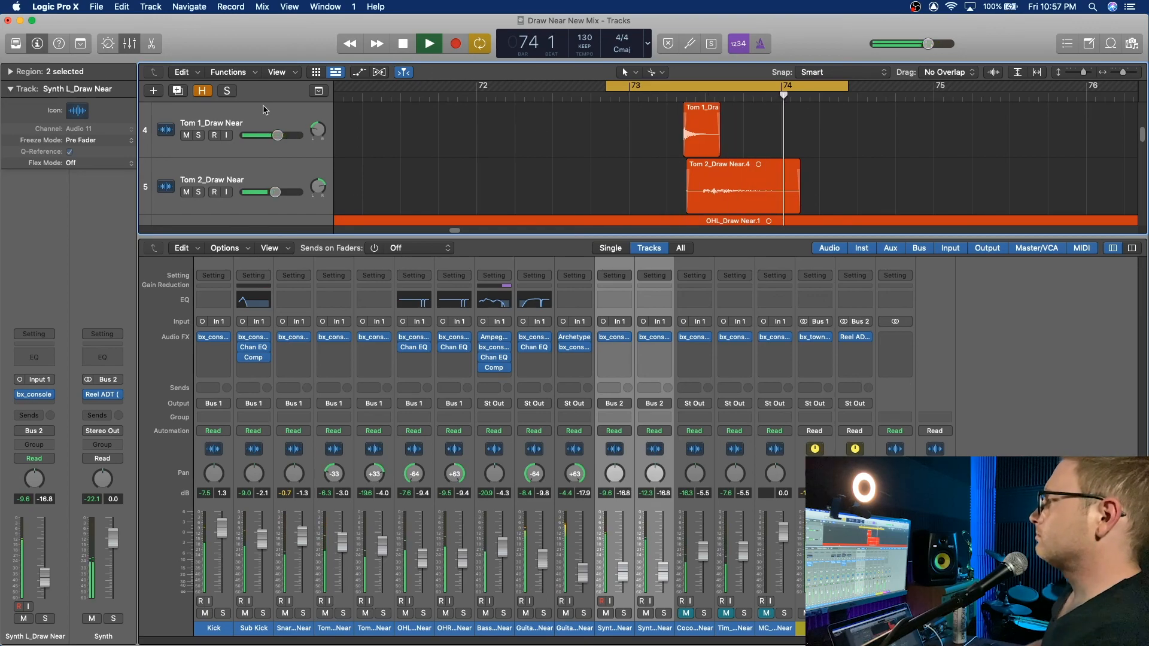
# Lower the HMF gain in Tom 1's SSL console, stop playback and close it, and pan the toms to -40 and +40.
pyautogui.click(318, 323)
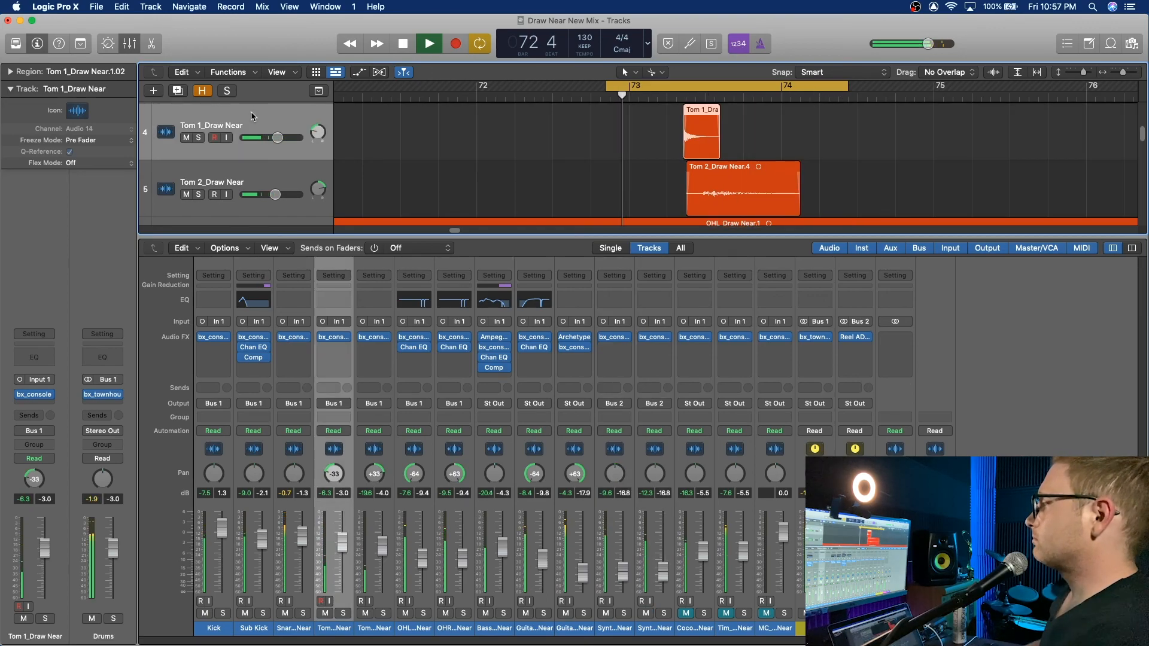
pyautogui.click(332, 337)
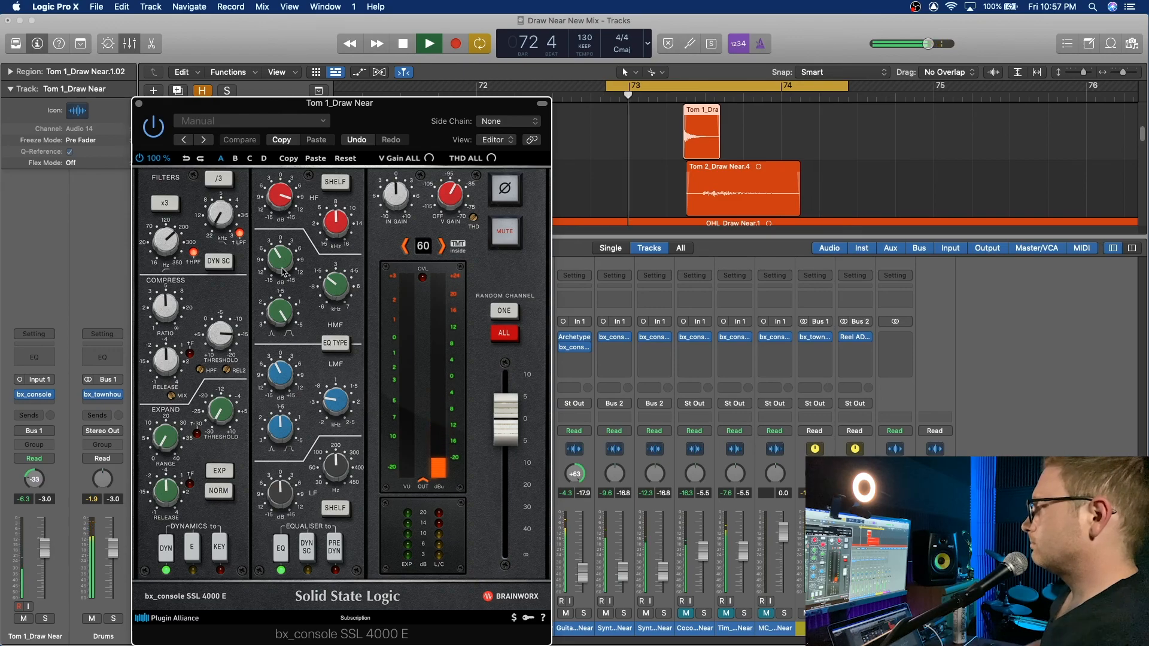
pyautogui.moveTo(284, 261); pyautogui.dragTo(289, 294)
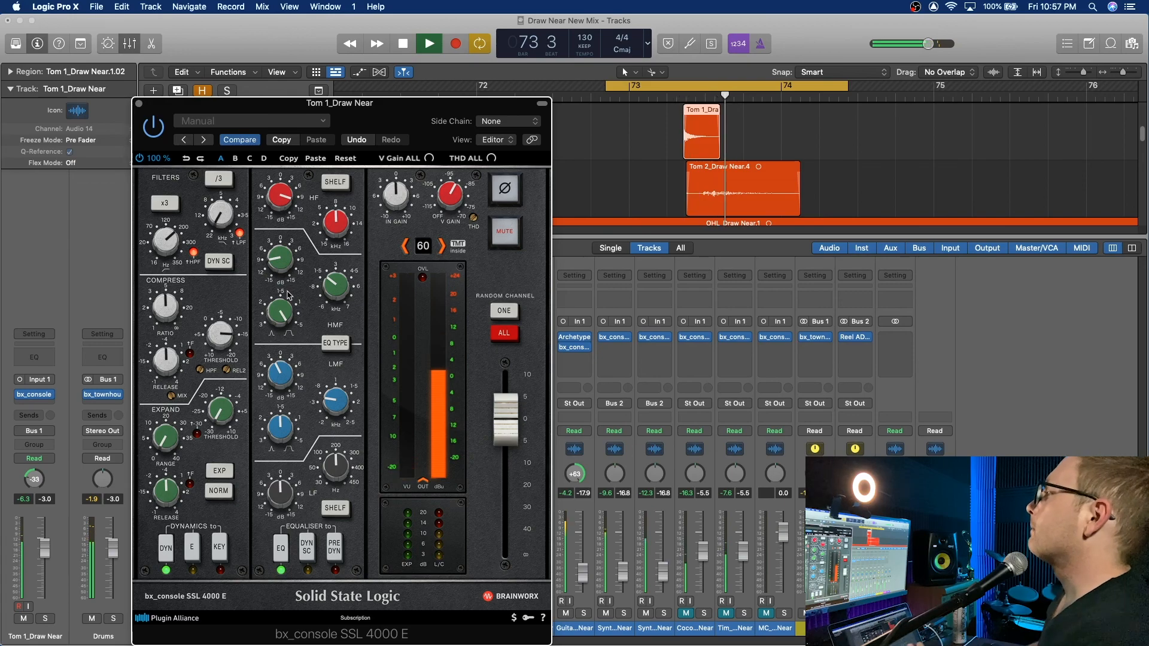
pyautogui.press('space')
pyautogui.click(137, 103)
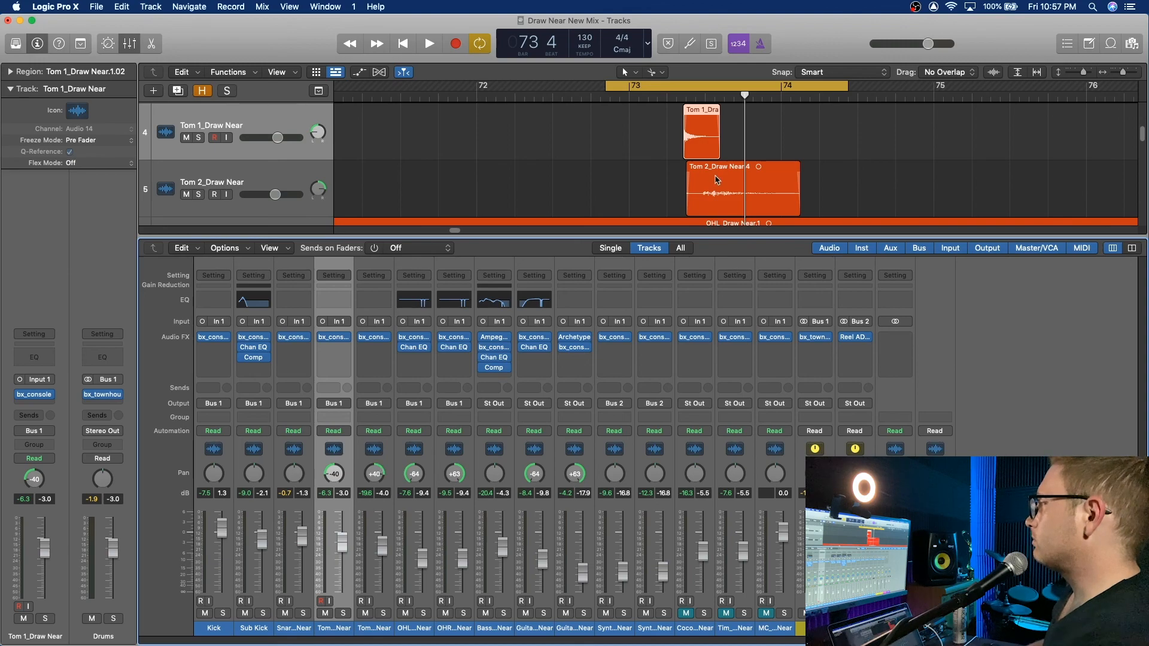
# Raise Tom 1 to -2.5 dB and Tom 2 to -3.3 dB while looping the fill, and replay it with Tom 2 soloed.
pyautogui.press('space')
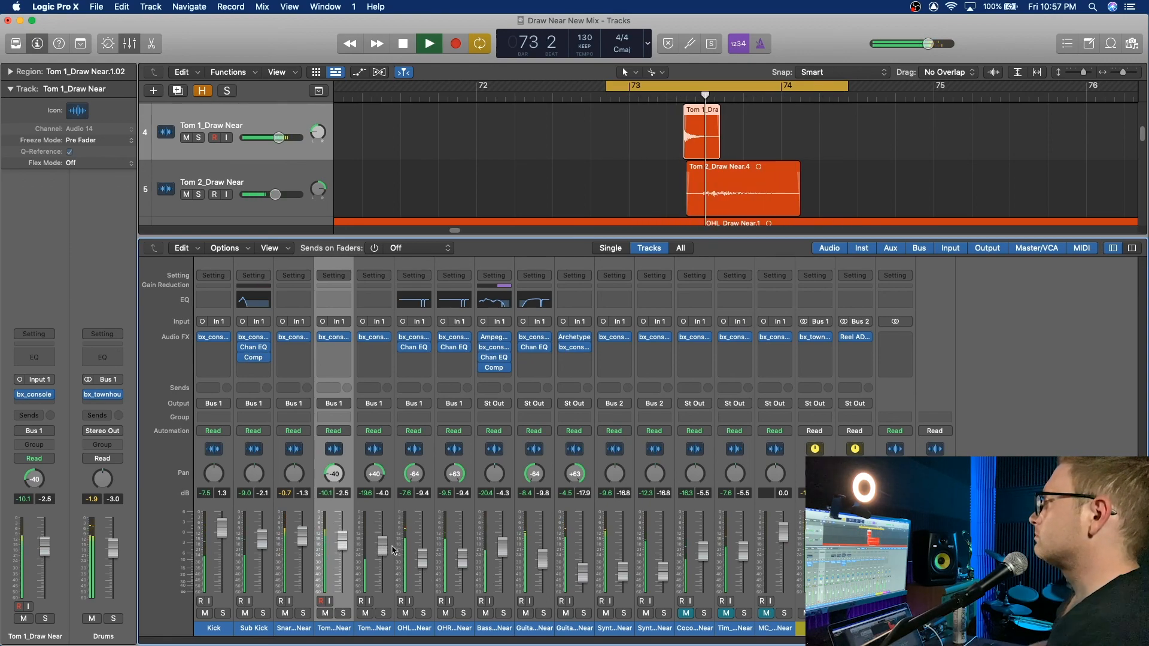
pyautogui.press('space')
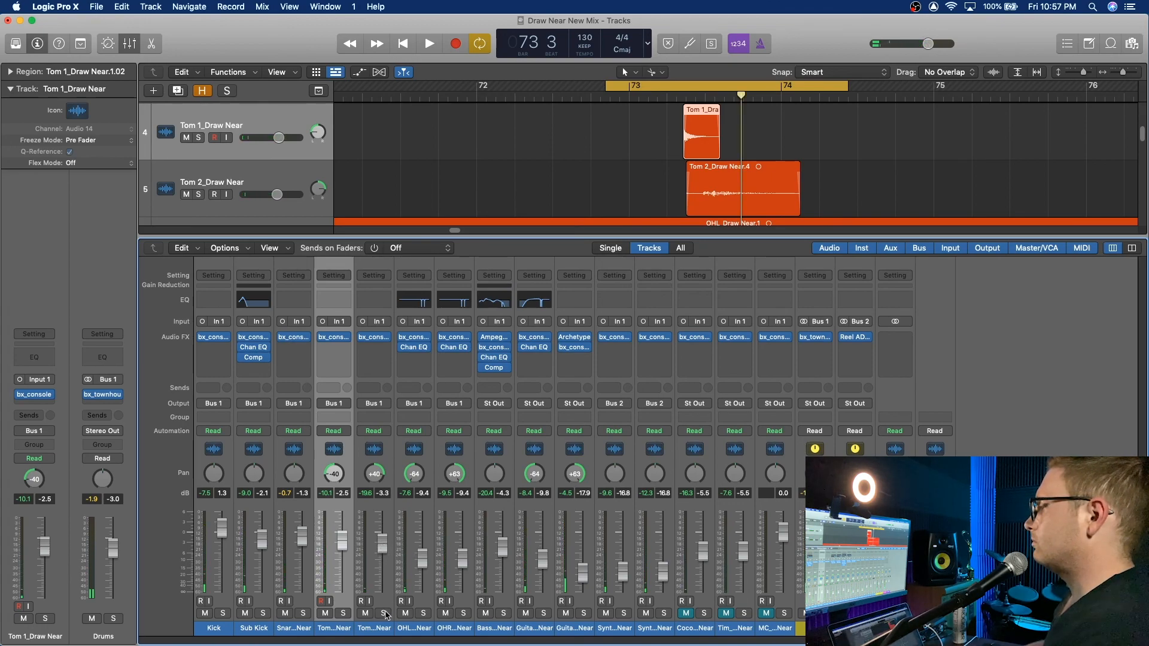
pyautogui.click(384, 614)
pyautogui.press('space')
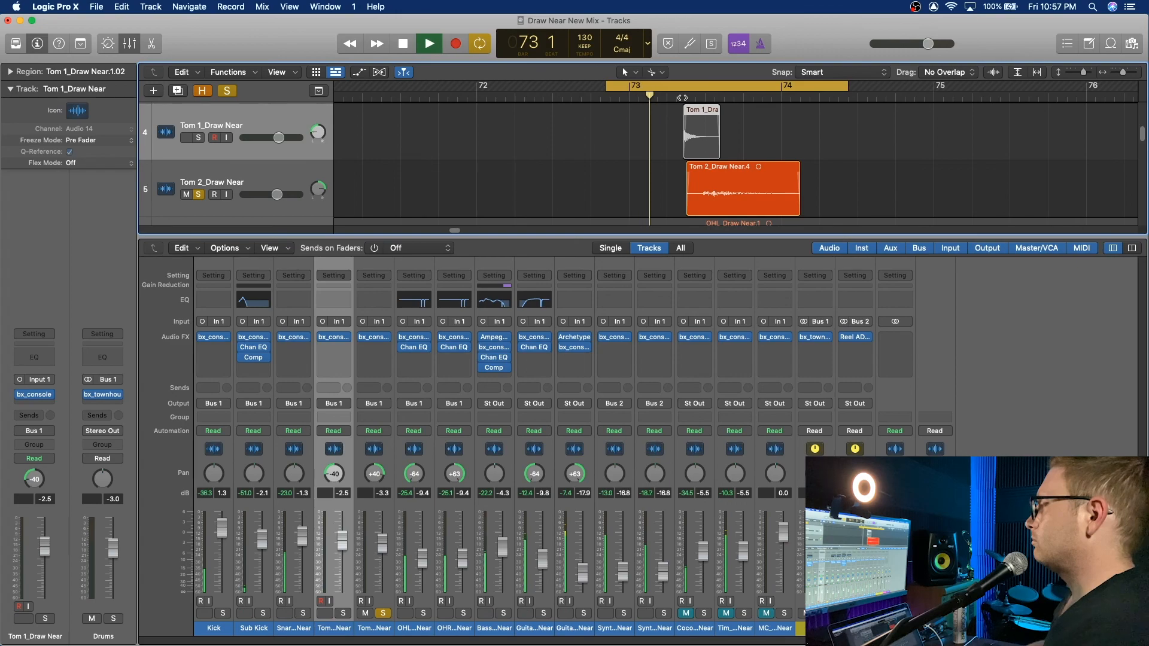
# Stop the looped playback, turn off the cycle range and unsolo Tom 2.
pyautogui.press('space')
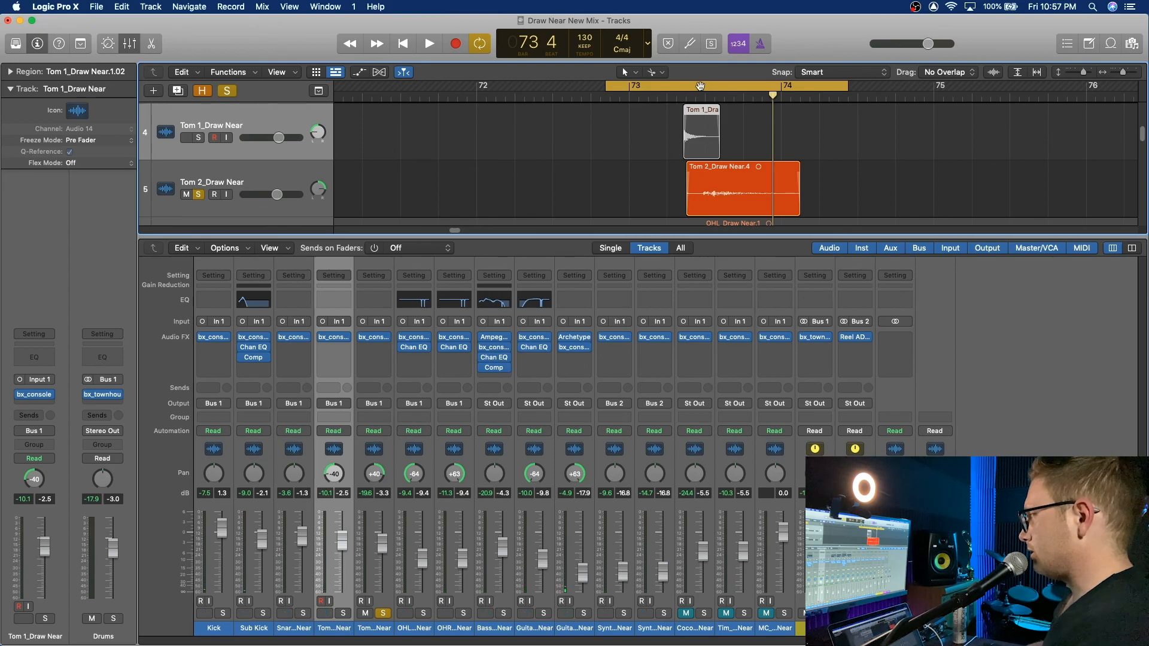
pyautogui.click(700, 86)
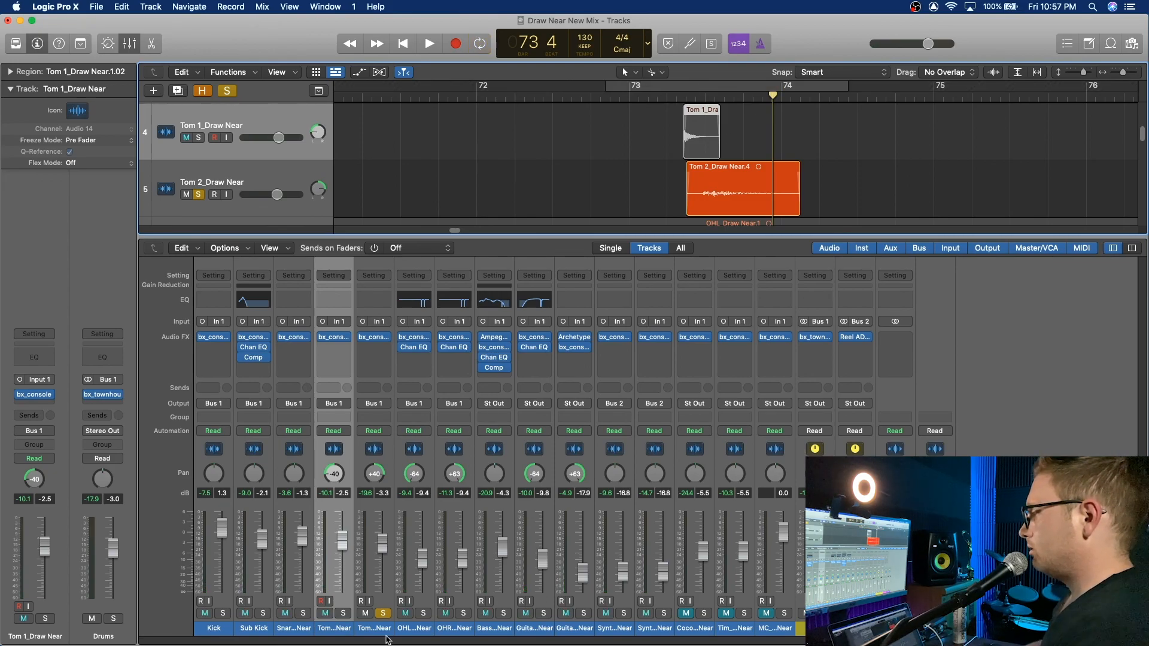
pyautogui.click(382, 614)
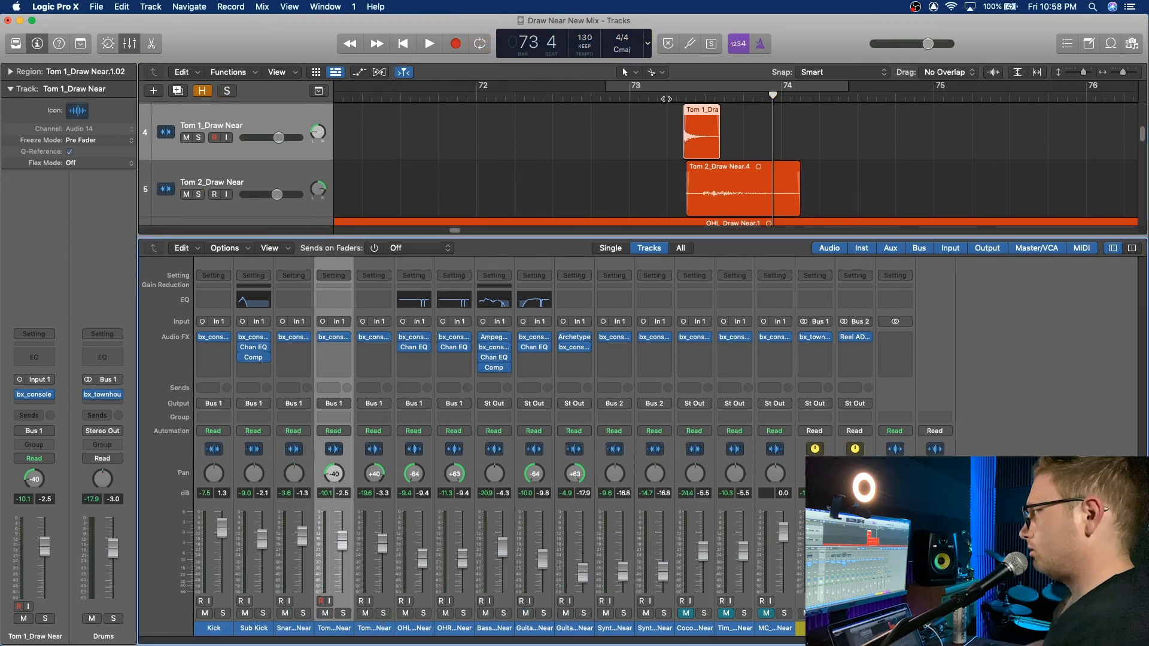
# Play the full mix through the tom fill at bar 89 and stop playback.
pyautogui.press('space')
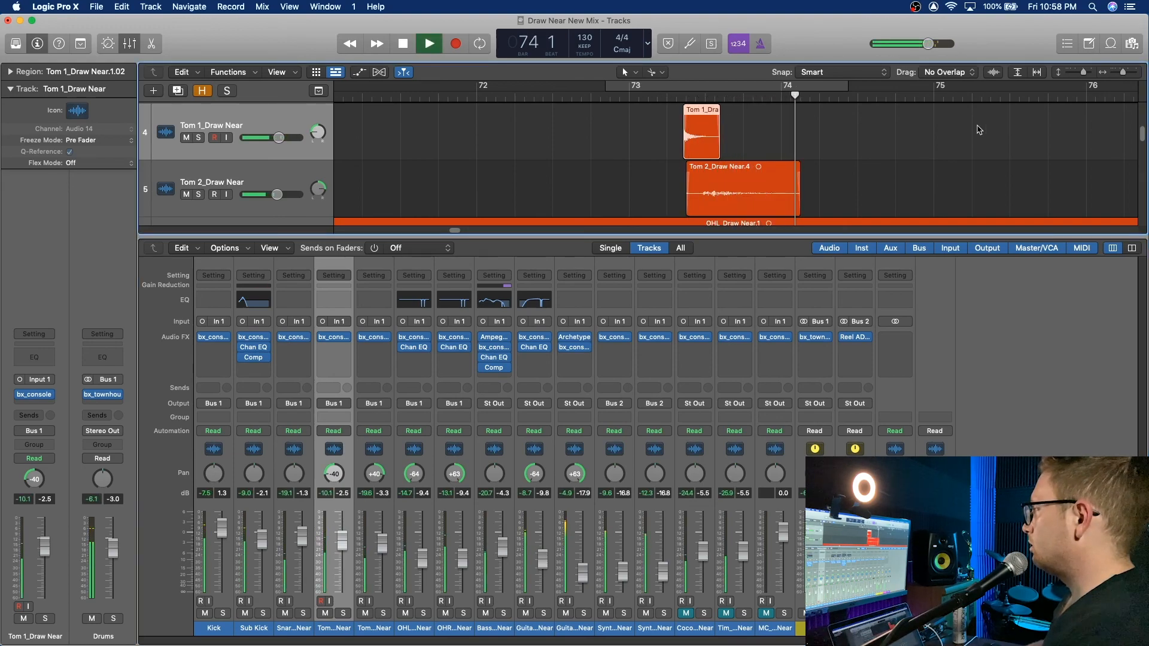
pyautogui.hscroll(6, 965, 129)
pyautogui.moveTo(1124, 75); pyautogui.dragTo(1119, 73)
pyautogui.click(665, 91)
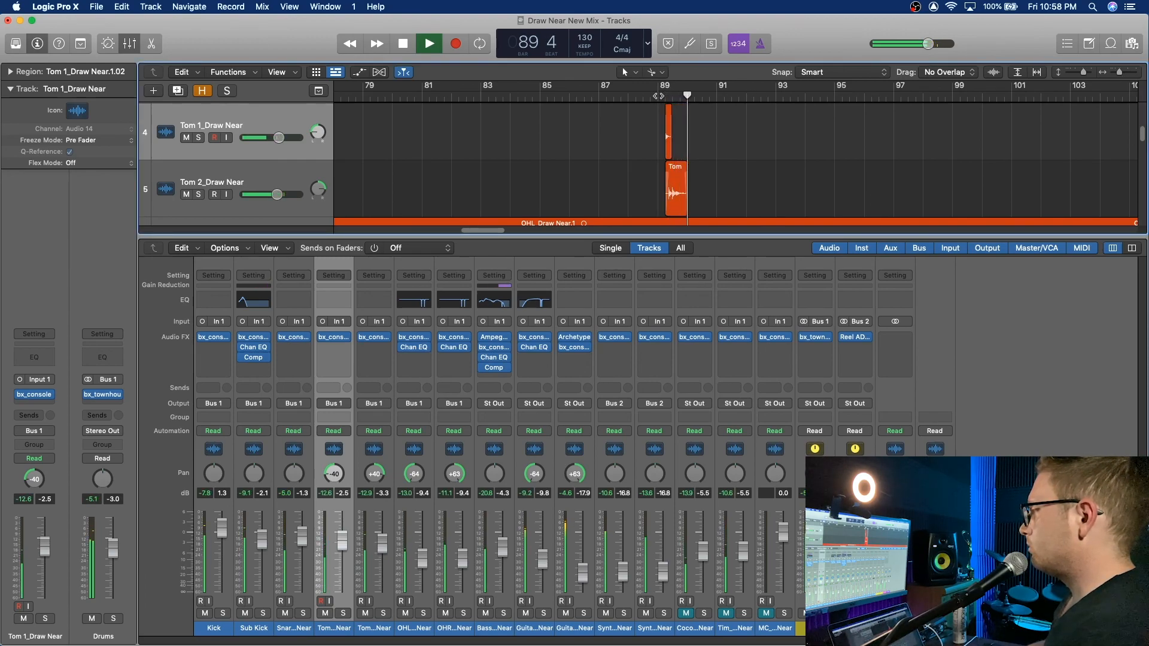
pyautogui.press('space')
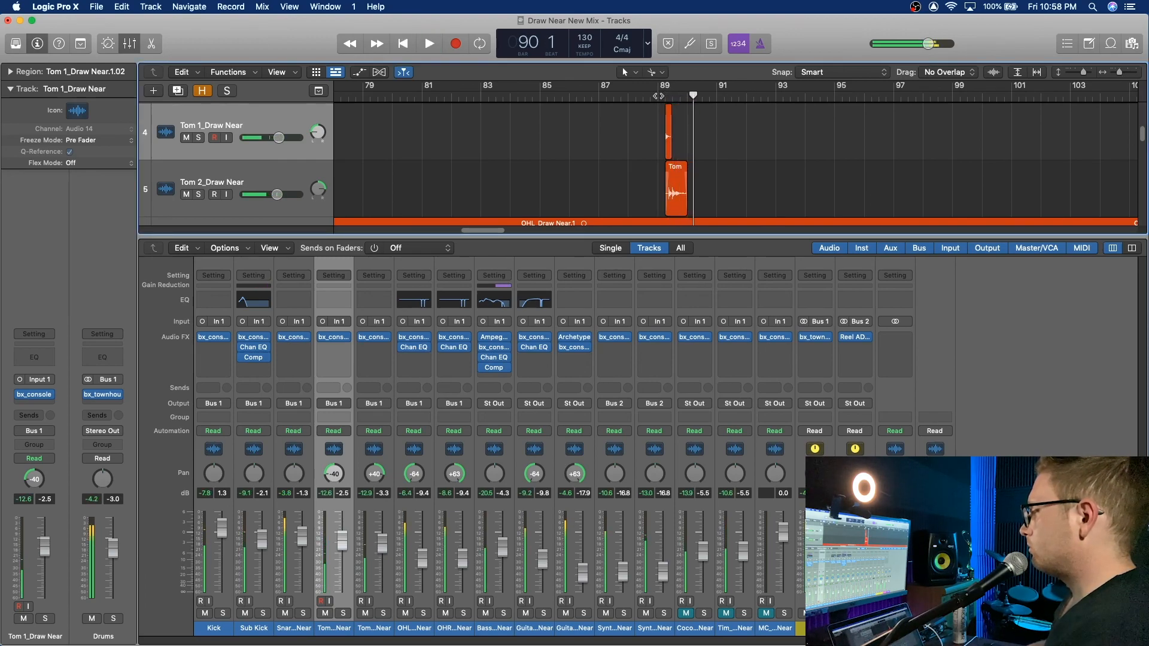
# Set the HMF gain to -6.7 dB in Tom 2's SSL console and close the plug-in.
pyautogui.click(372, 340)
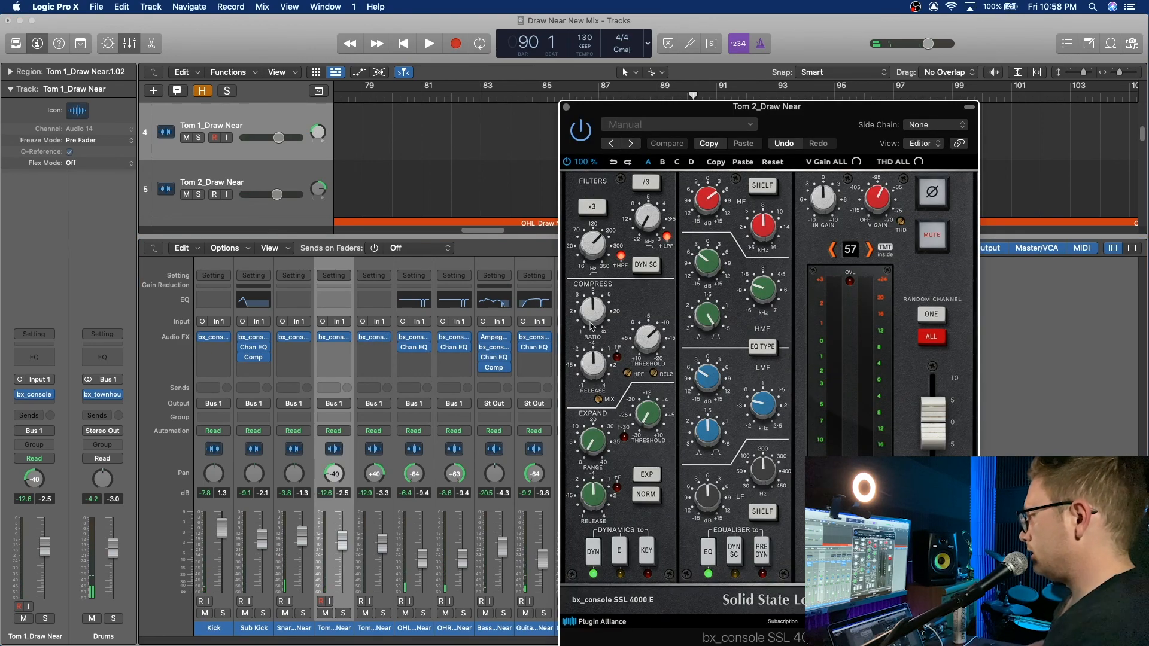
pyautogui.moveTo(708, 263); pyautogui.dragTo(709, 265)
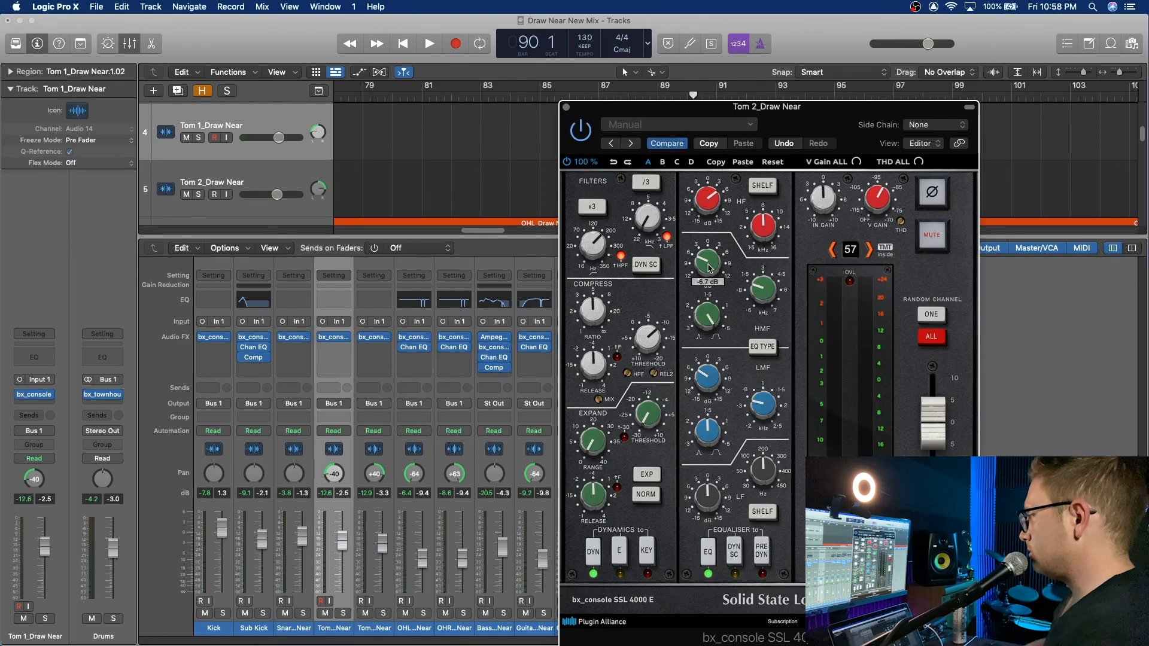
pyautogui.click(566, 108)
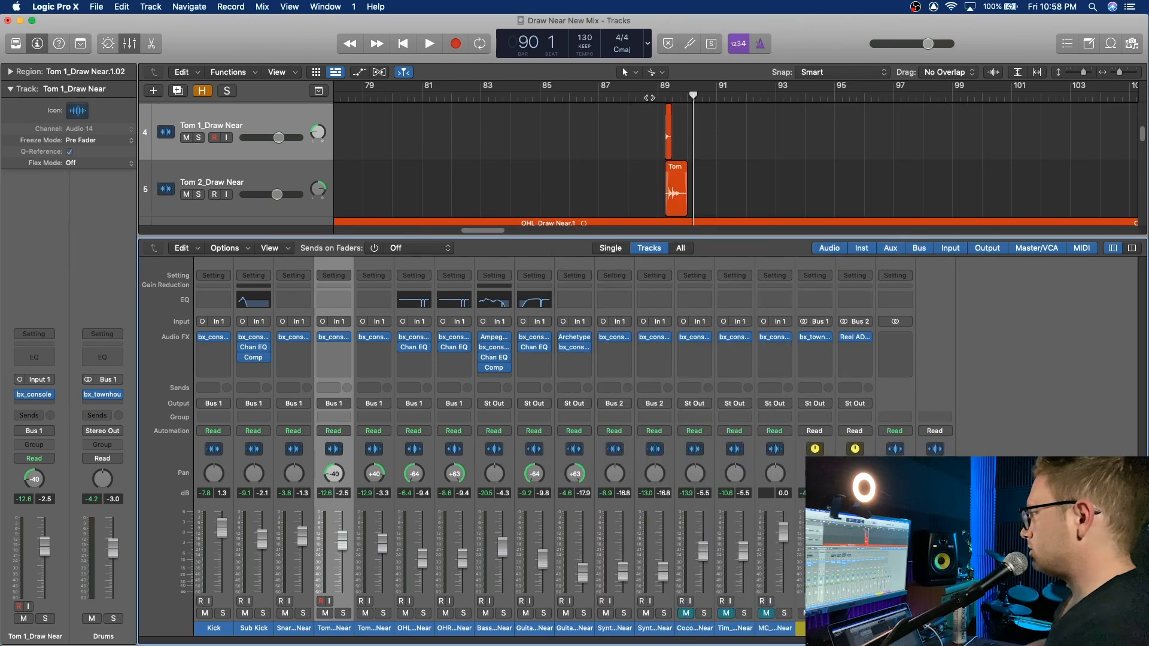
# Raise Tom 2's level to -2.4 dB while replaying the fill at bar 89, and stop playback.
pyautogui.press('space')
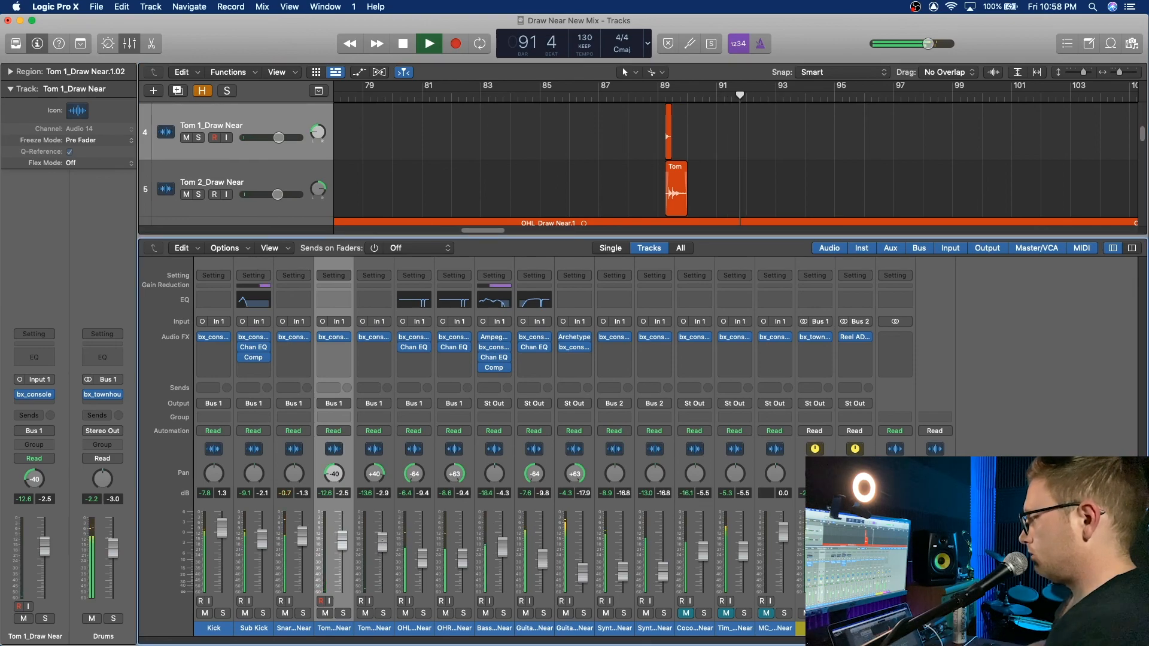
pyautogui.click(657, 96)
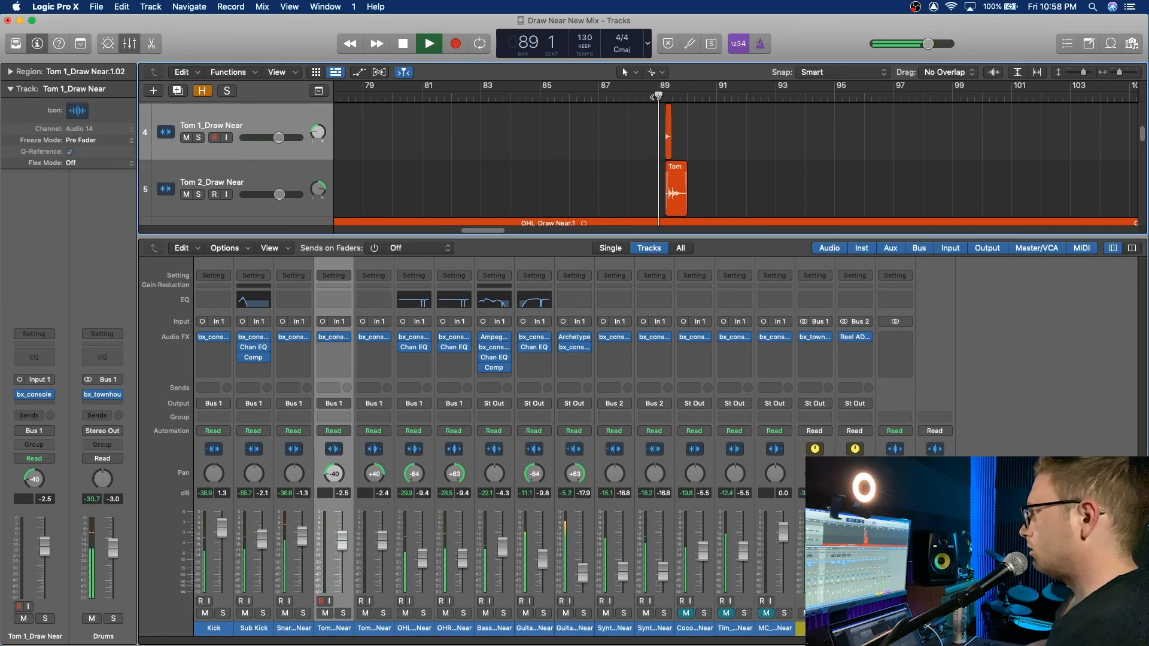
pyautogui.press('space')
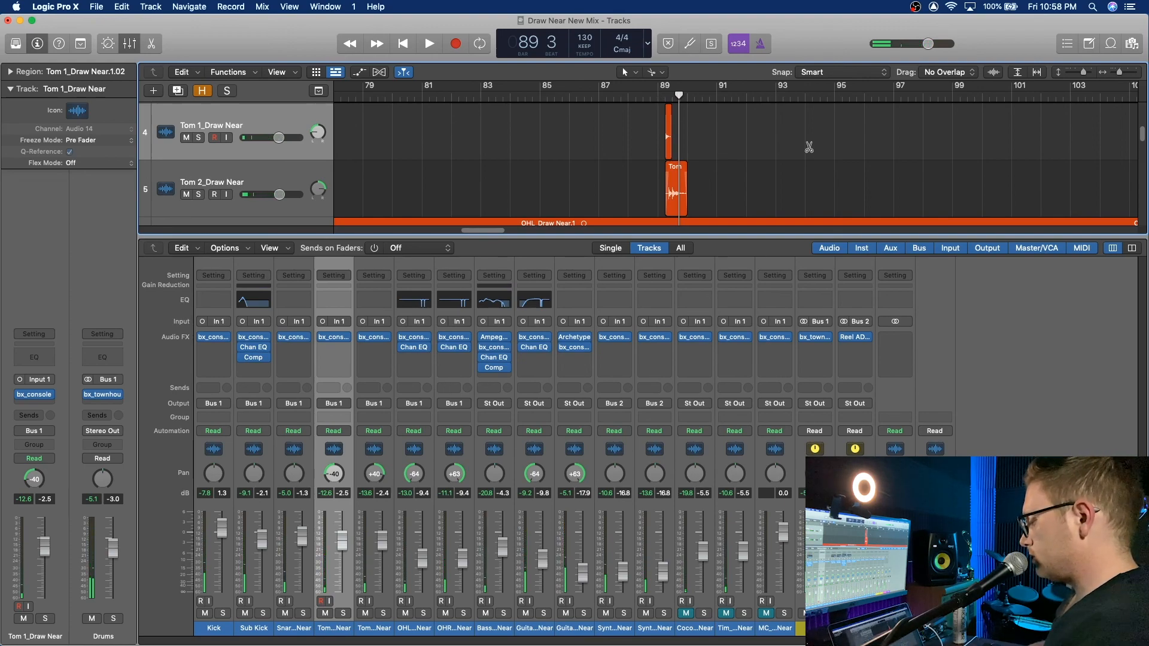
# Listen to the dense tom section in the full mix from bar 137 to around bar 158.
pyautogui.hscroll(10, 995, 144)
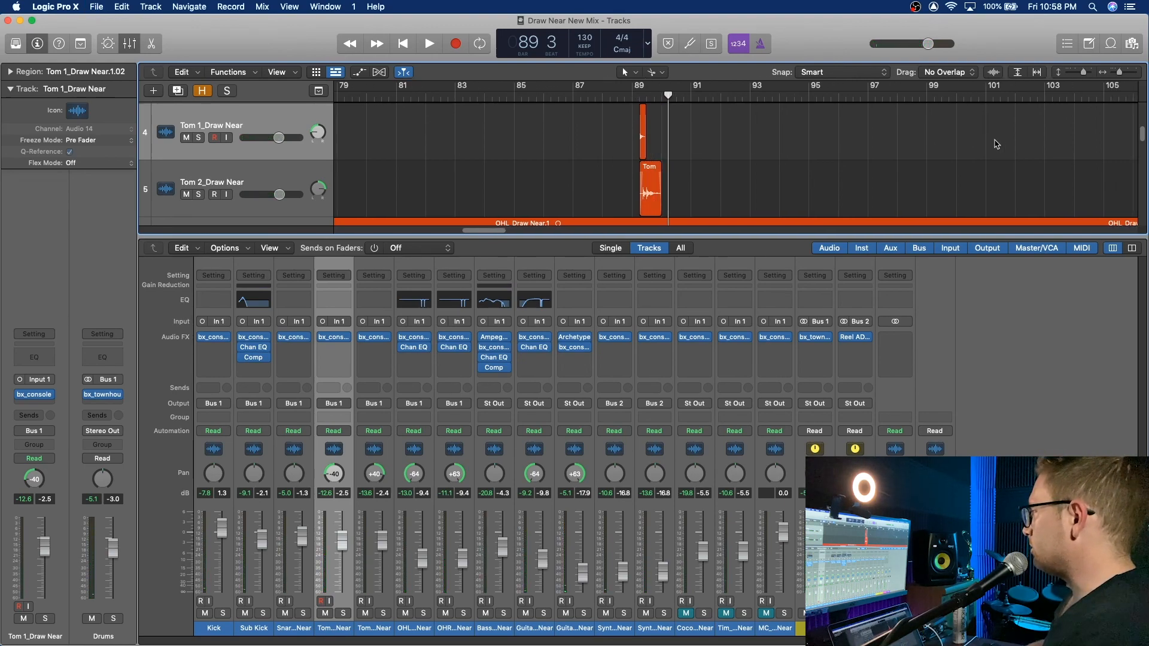
pyautogui.moveTo(1120, 76); pyautogui.dragTo(1114, 76)
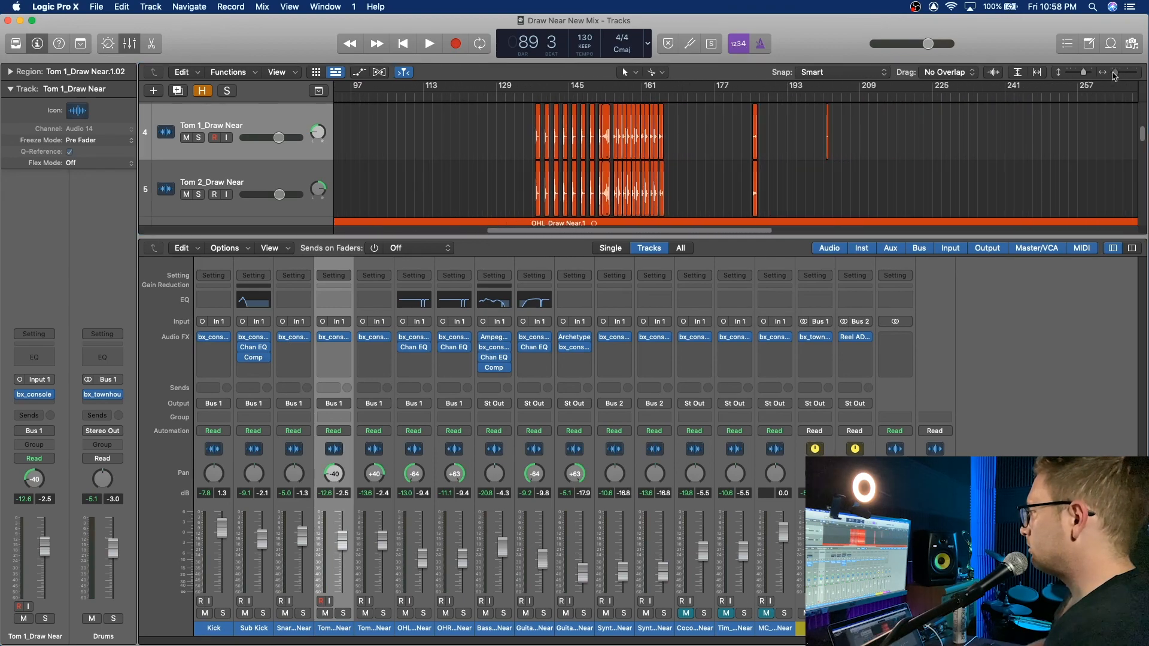
pyautogui.click(532, 96)
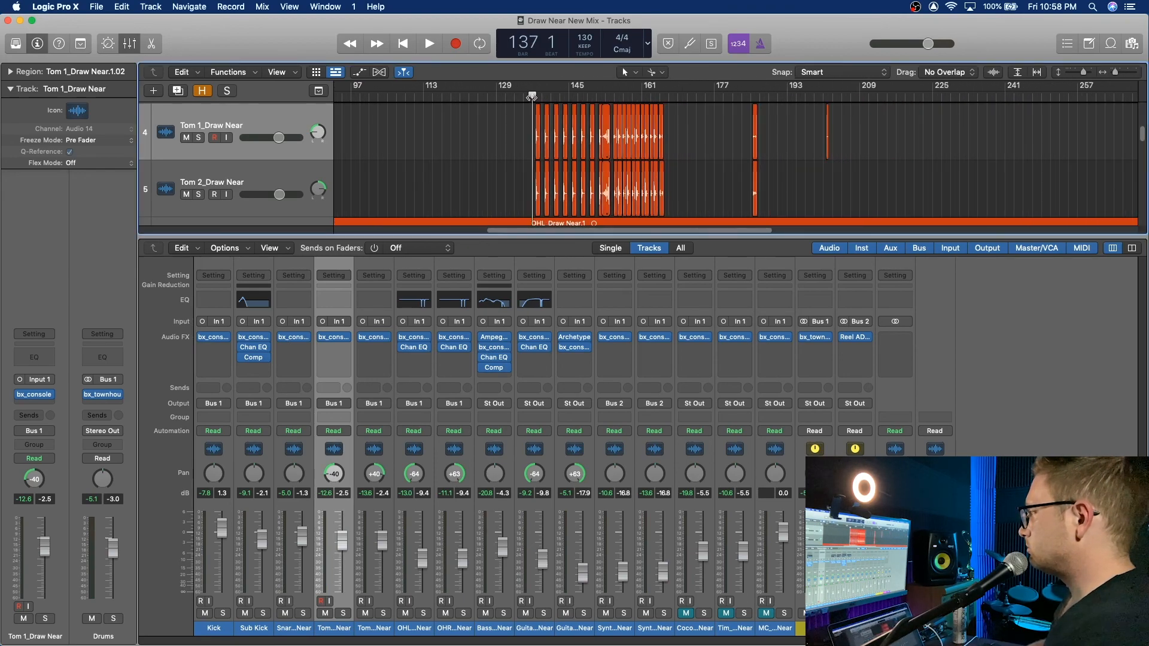
pyautogui.press('space')
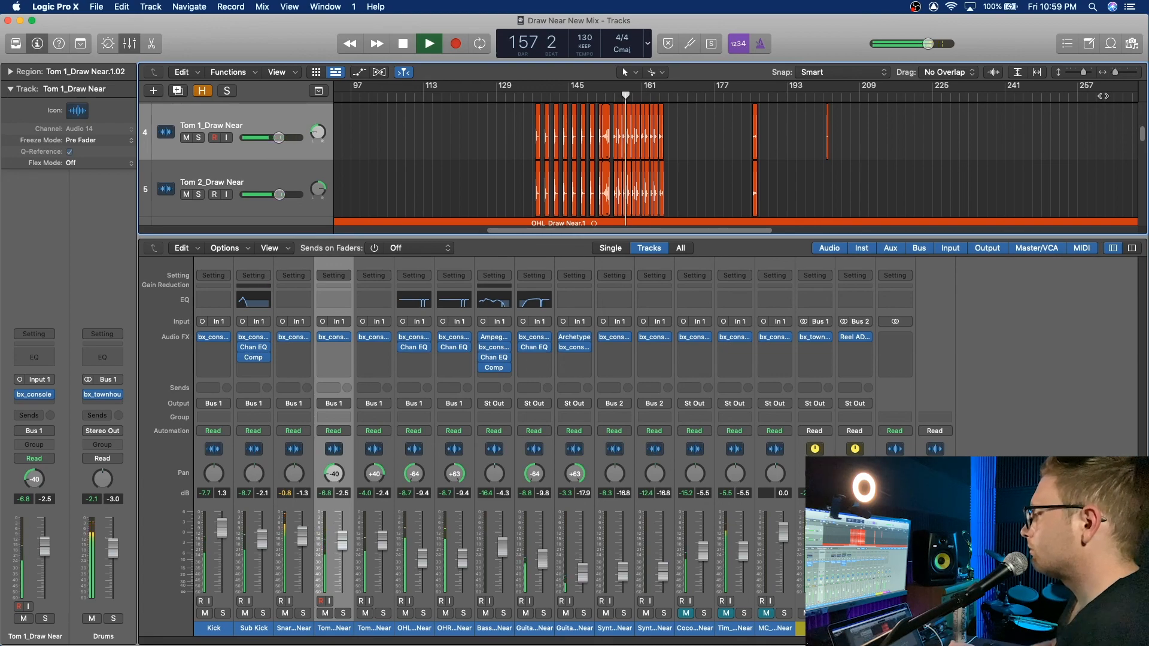
pyautogui.press('space')
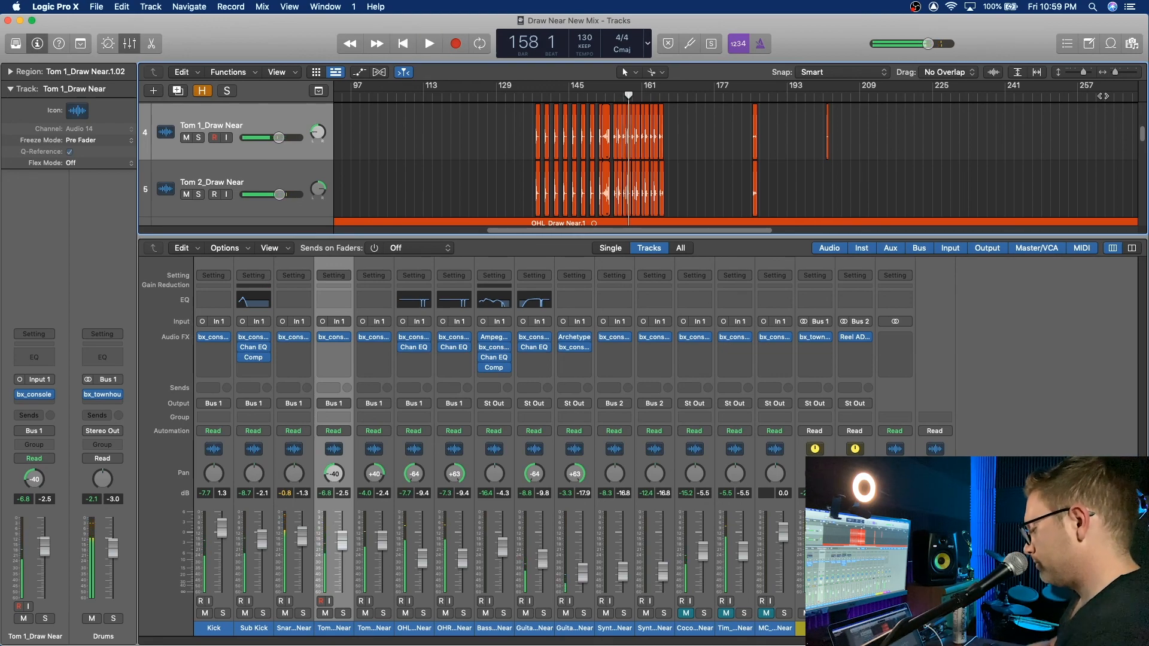